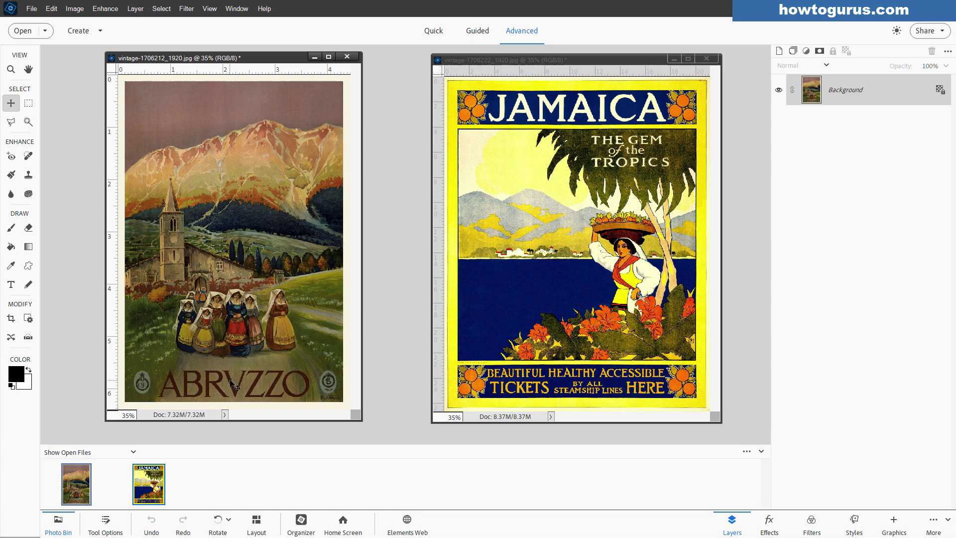
- Close the Abruzzo poster, duplicate the Jamaica poster's Background layer, and hide the original Background
left_click(345, 58)
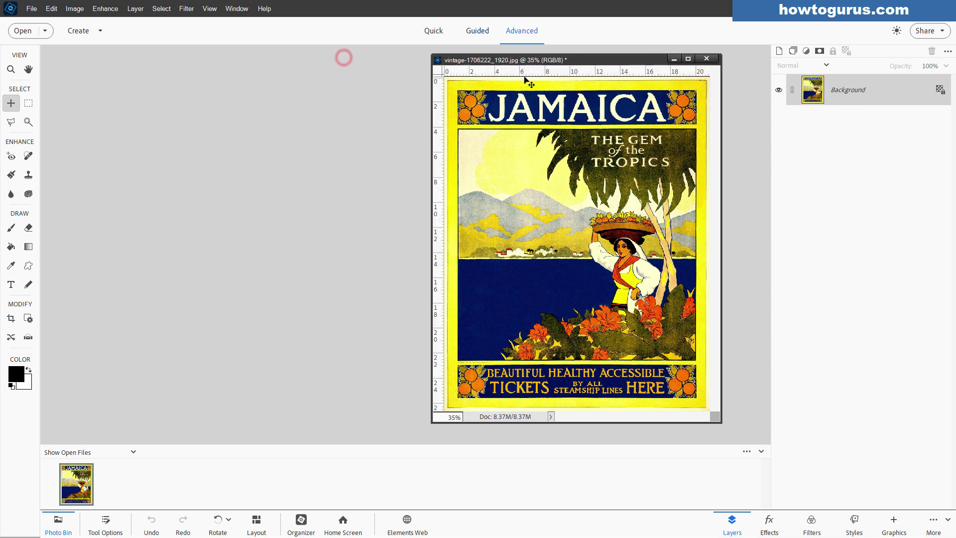
left_click_drag(581, 60, 437, 53)
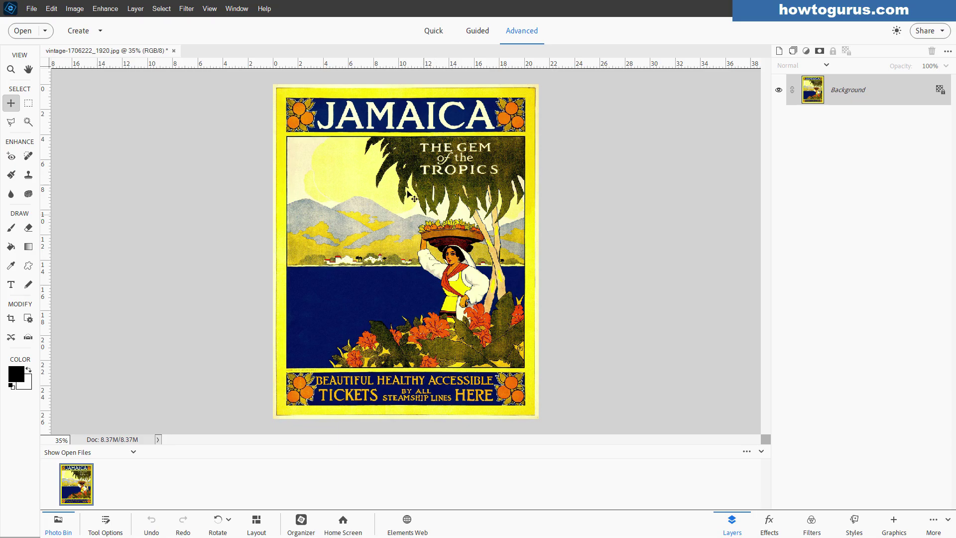
right_click(841, 94)
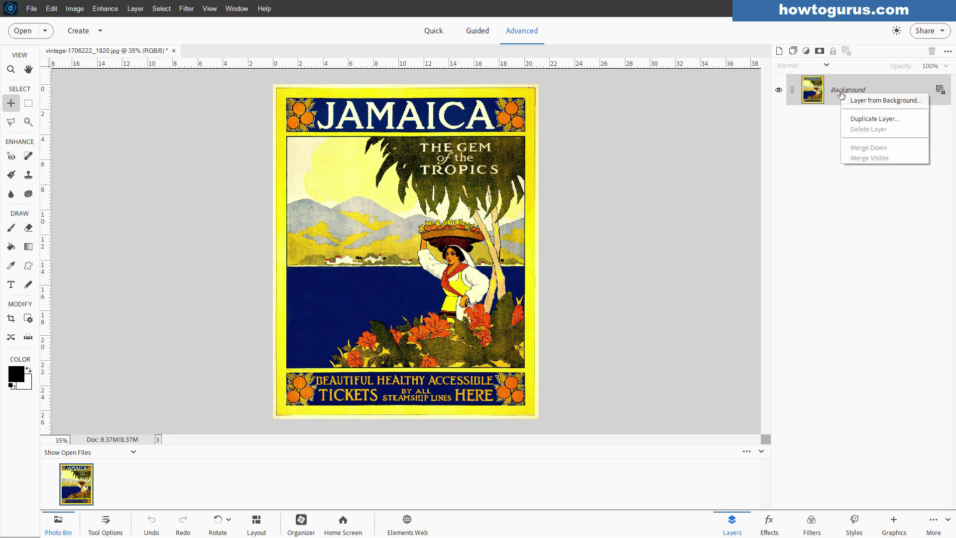
left_click(858, 117)
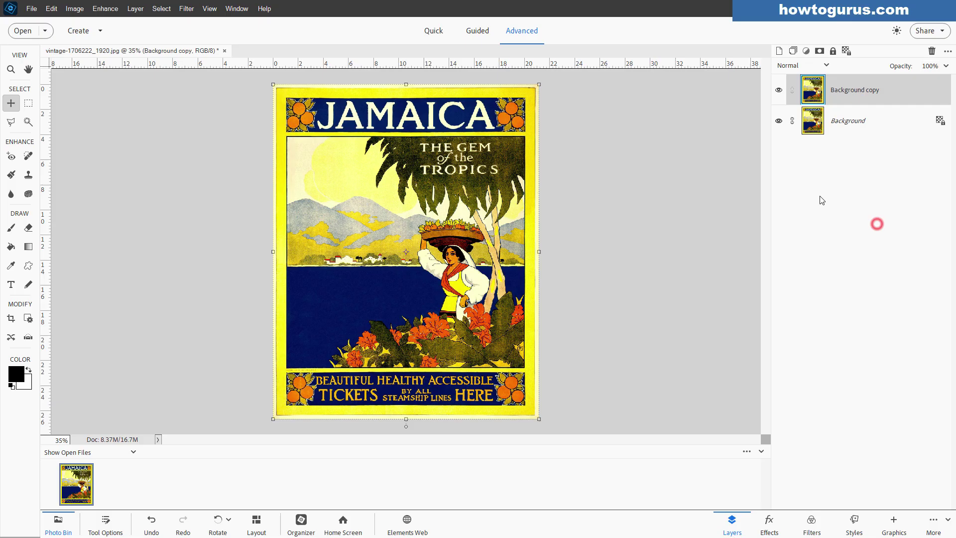
left_click(870, 226)
left_click(779, 121)
- Zoom to about 177% on the top-left of the blue JAMAICA banner and its oranges
scroll(458, 189, "up", 5)
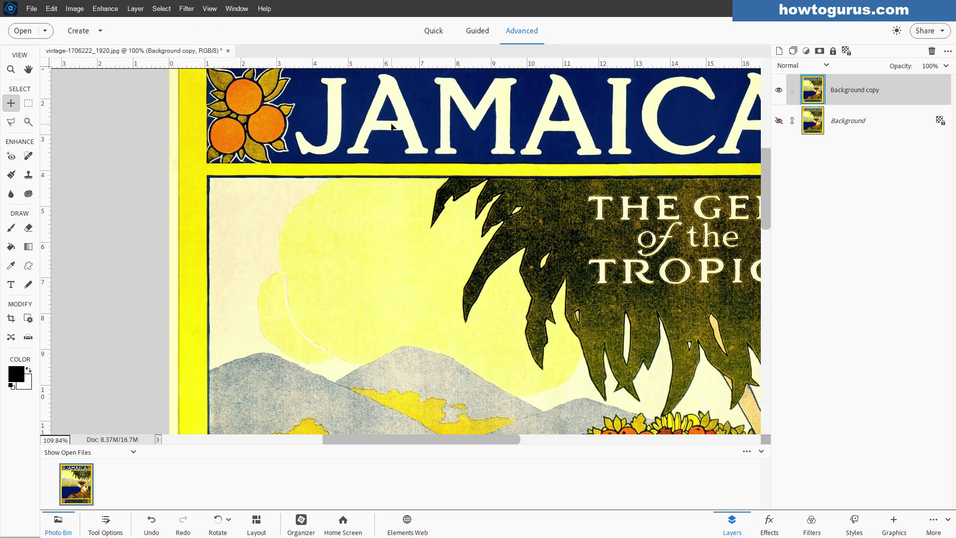
scroll(391, 128, "up", 2)
left_click_drag(364, 130, 375, 196)
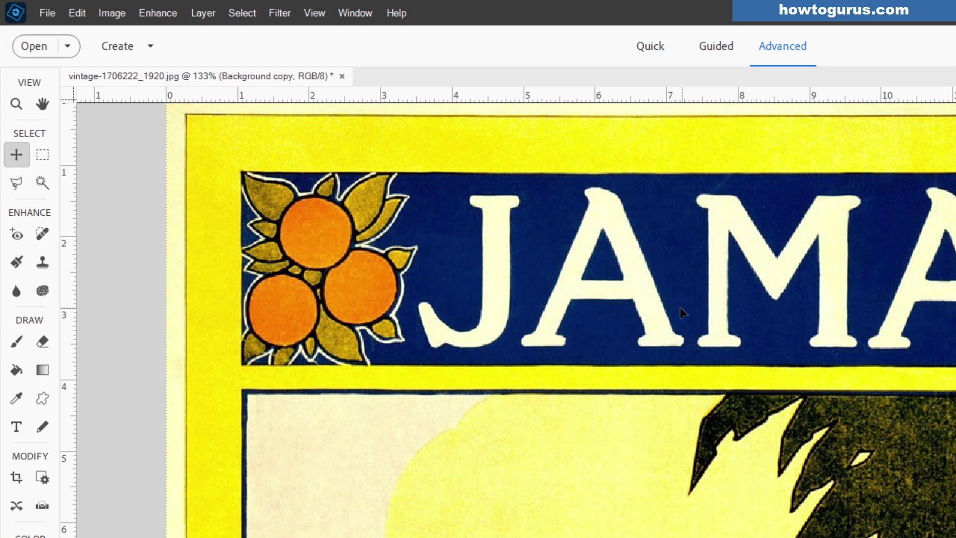
scroll(682, 292, "up", 5)
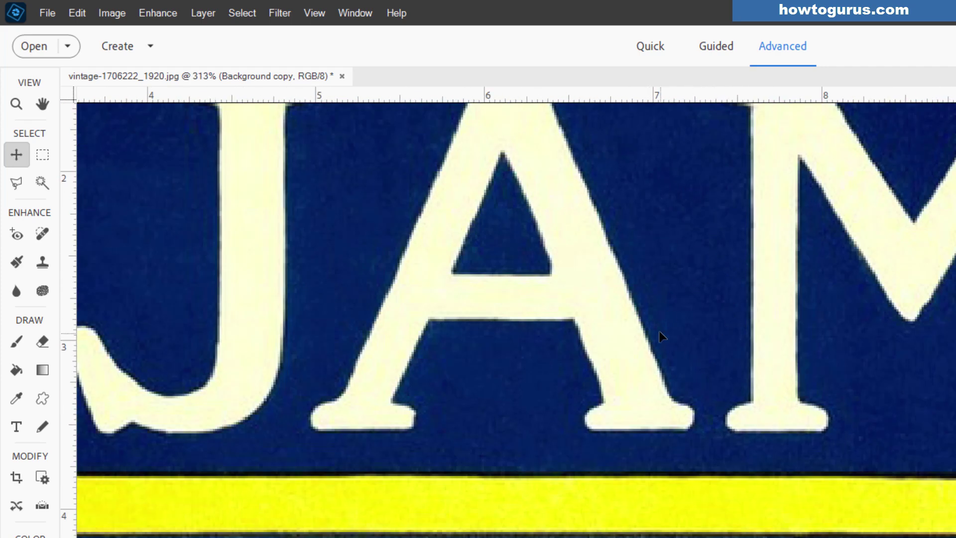
scroll(655, 310, "down", 4)
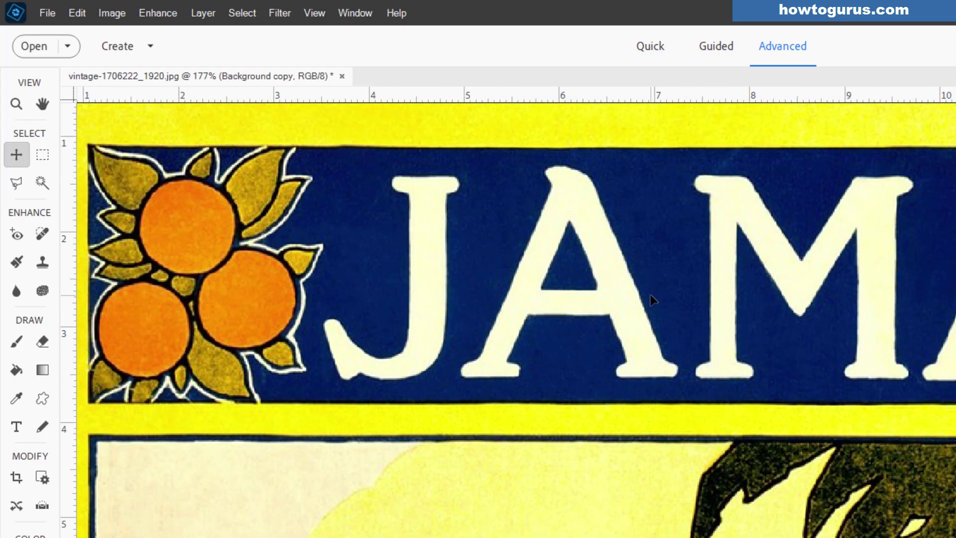
scroll(665, 295, "up", 1)
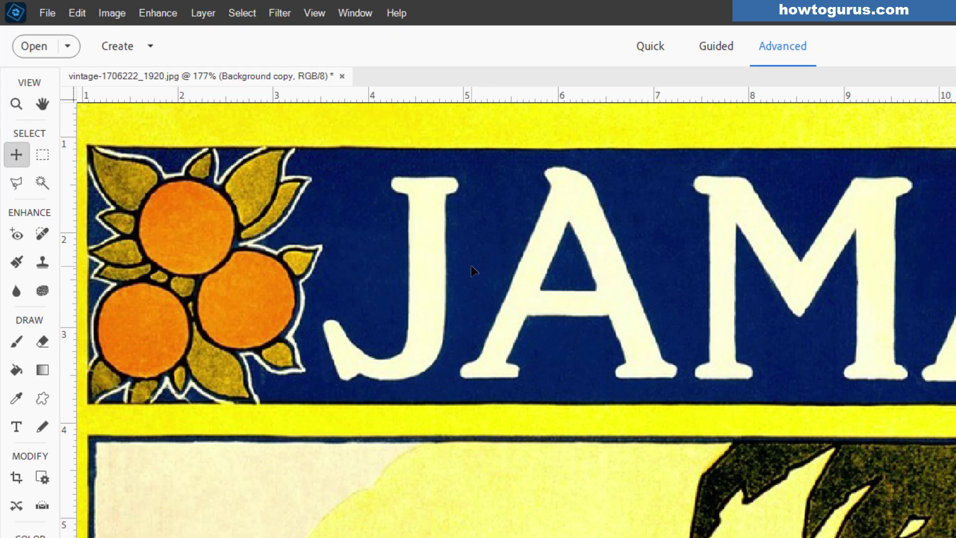
- With a larger Clone Stamp brush, sample banner blue and paint over the J's stem, then undo
left_click(45, 262)
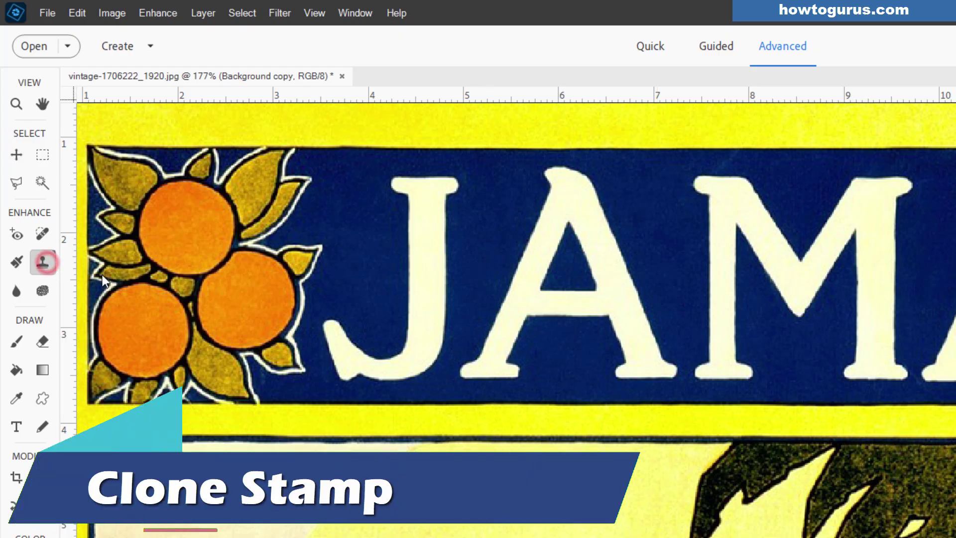
key("bracketright")
key("bracketright")
key("bracketright")
key("bracketright")
key("bracketright")
key("bracketright")
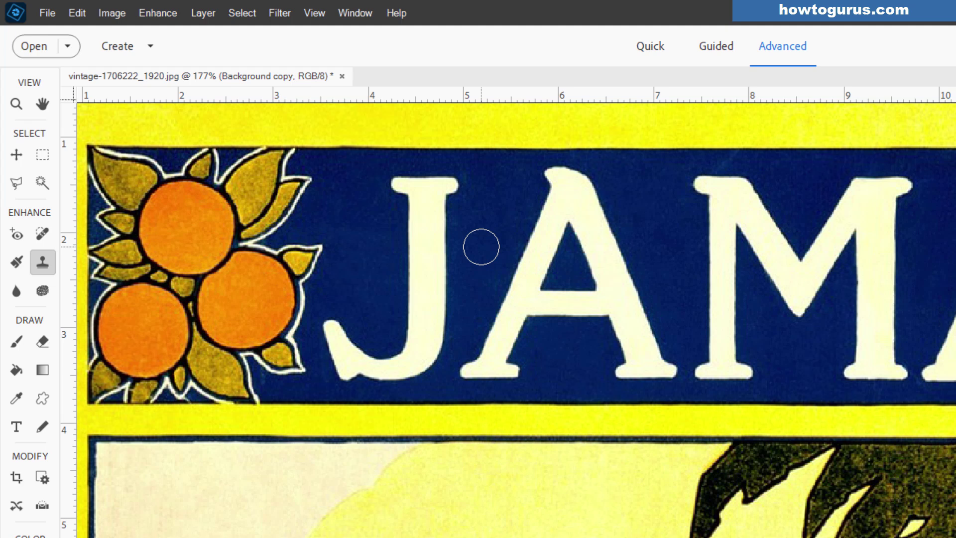
key("alt")
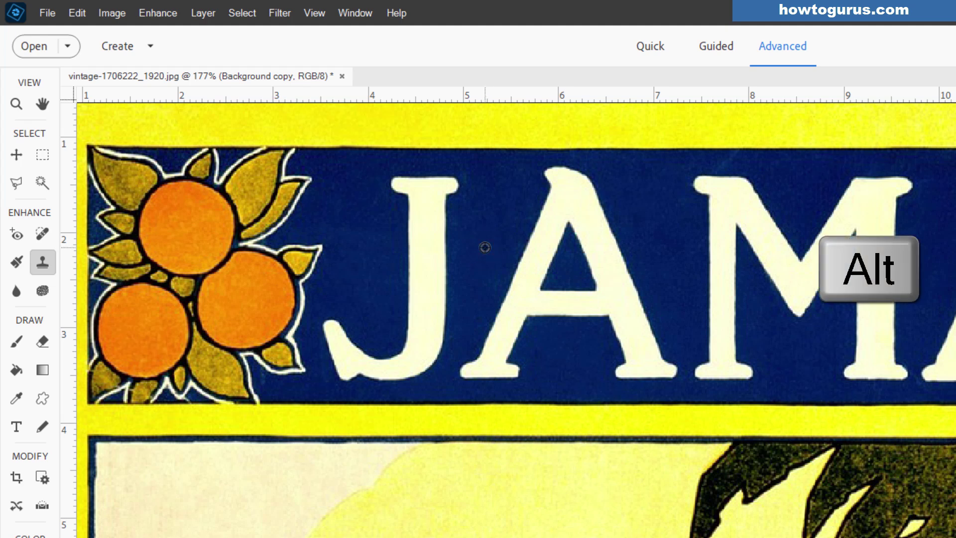
left_click(485, 247, "alt")
mouse_move(454, 247)
left_mouse_down()
mouse_move(411, 250)
mouse_move(454, 294)
mouse_move(477, 242)
mouse_move(457, 272)
mouse_move(487, 288)
mouse_move(529, 263)
mouse_move(503, 260)
mouse_move(493, 274)
mouse_move(493, 251)
left_mouse_up()
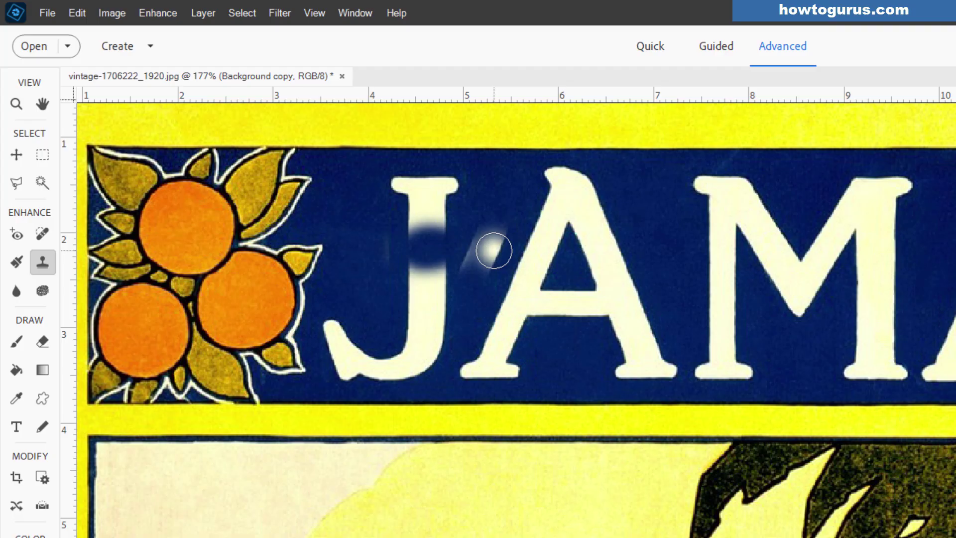
key("ctrl+z")
key("ctrl+z")
key("ctrl+z")
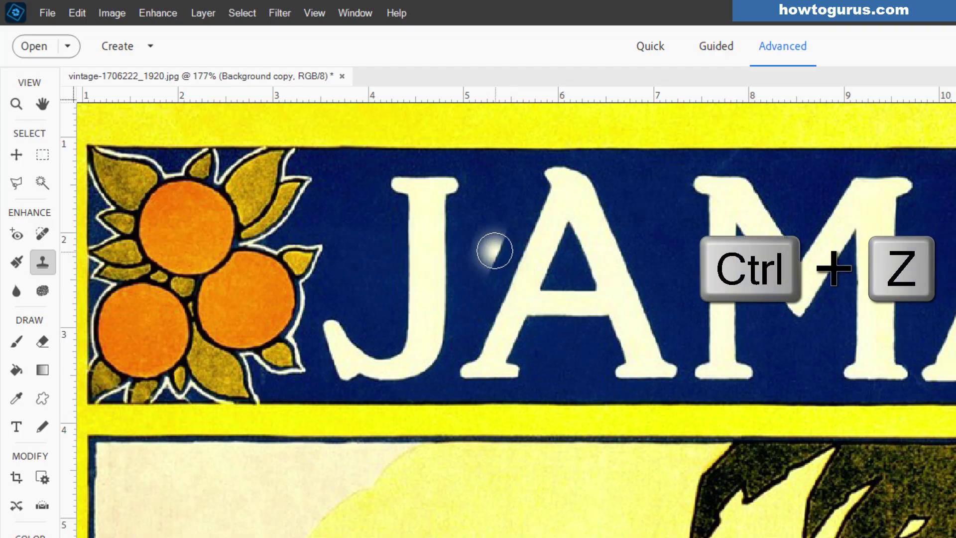
- With a smaller brush, clone blue over the J's right edge and undo the stray white dabs
key("bracketleft")
key("bracketleft")
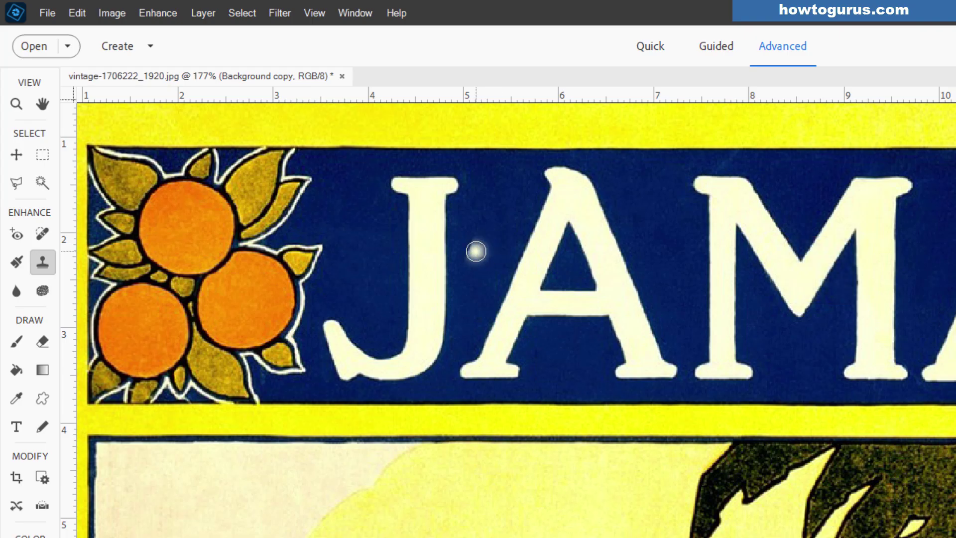
key("alt")
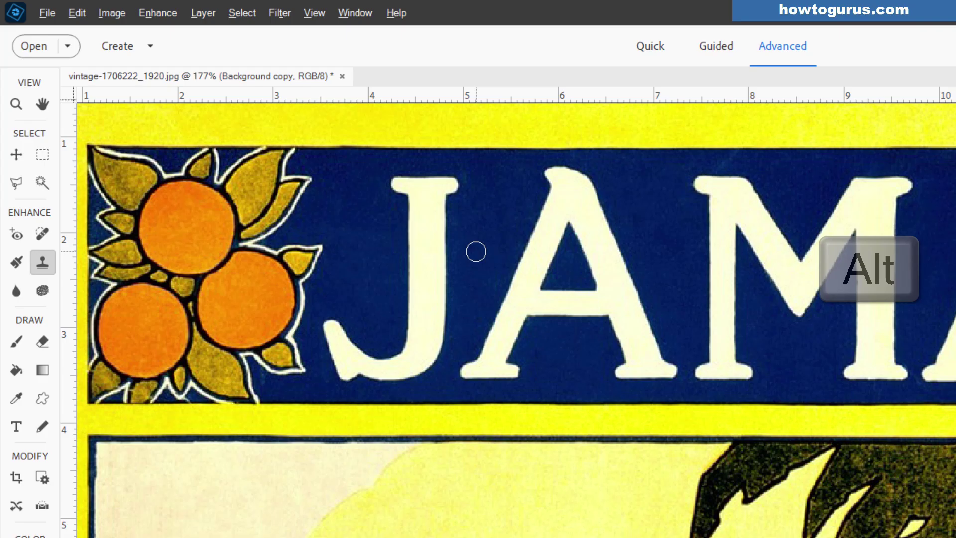
left_click(477, 250, "alt")
mouse_move(439, 254)
left_mouse_down()
mouse_move(442, 224)
mouse_move(445, 237)
mouse_move(422, 251)
mouse_move(446, 250)
mouse_move(415, 239)
mouse_move(448, 240)
mouse_move(418, 238)
mouse_move(440, 243)
left_mouse_up()
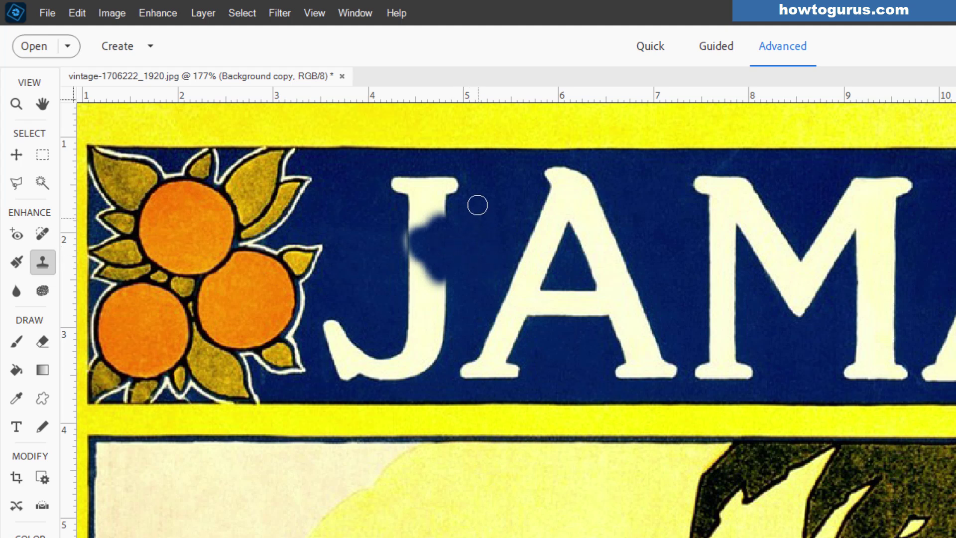
left_click(470, 342)
key("ctrl+z")
left_click(475, 320)
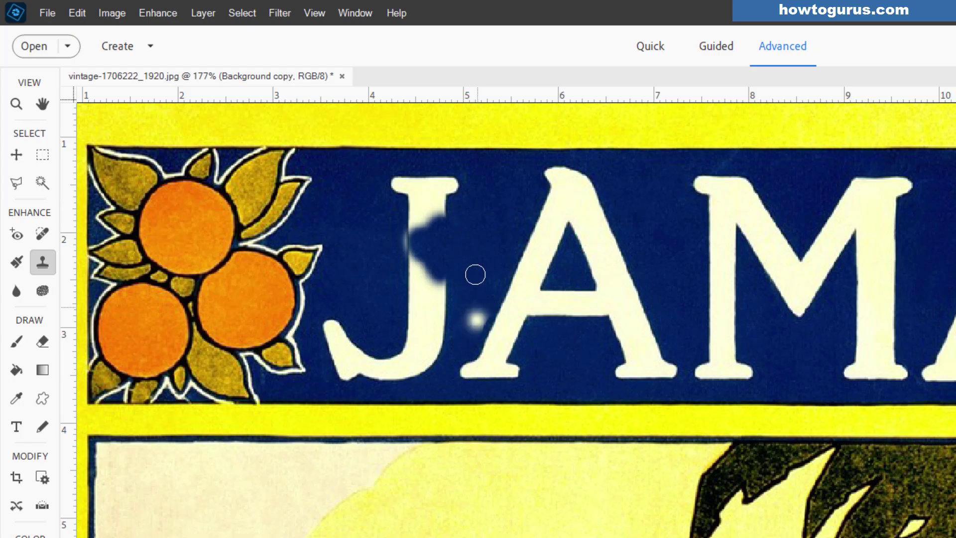
key("ctrl+z")
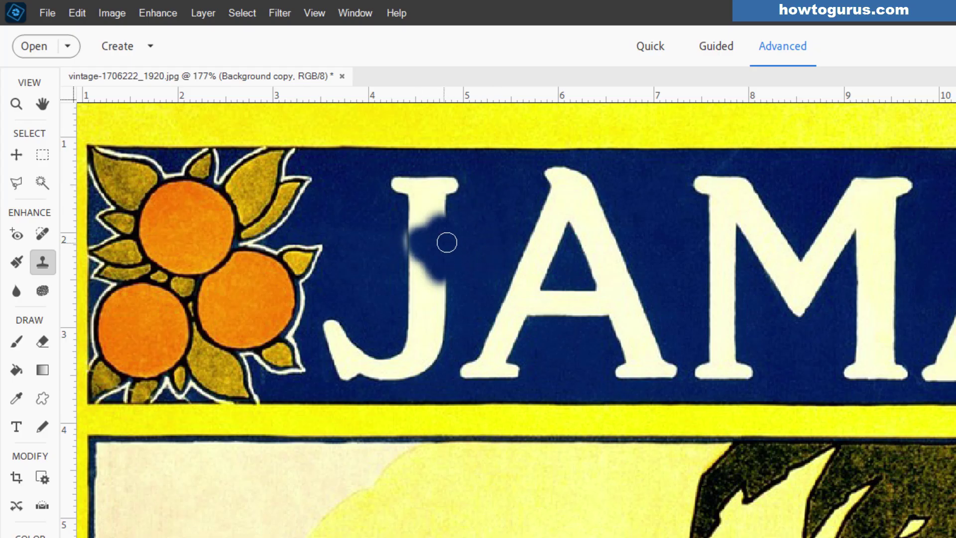
key("alt")
- Clone blue from left of the J over its stem, clearing the last white smudge
left_click(374, 245, "alt")
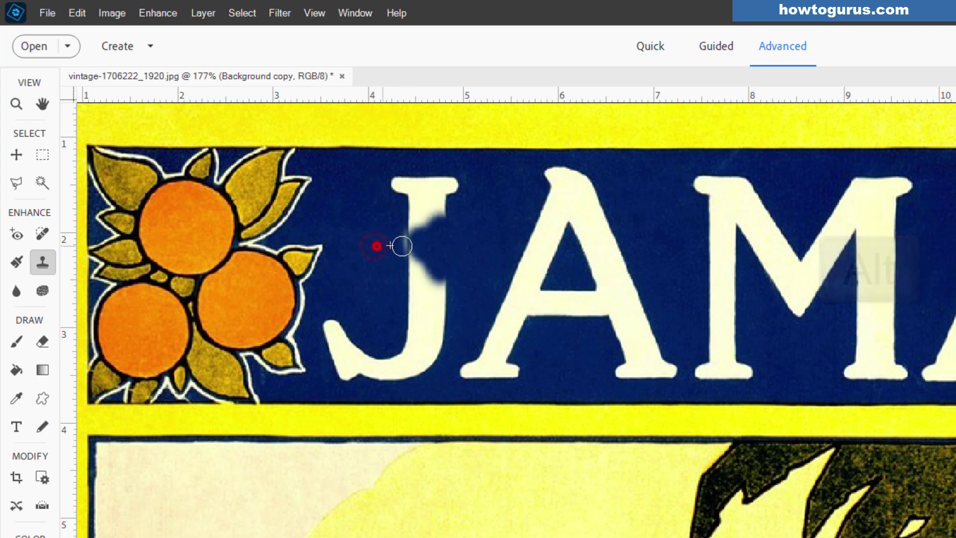
mouse_move(426, 234)
left_mouse_down()
mouse_move(404, 223)
mouse_move(421, 213)
mouse_move(403, 210)
mouse_move(423, 209)
mouse_move(425, 197)
mouse_move(394, 187)
mouse_move(416, 187)
mouse_move(400, 196)
mouse_move(418, 230)
mouse_move(406, 240)
mouse_move(412, 269)
mouse_move(427, 275)
mouse_move(410, 284)
mouse_move(426, 299)
mouse_move(412, 307)
mouse_move(436, 307)
mouse_move(447, 283)
mouse_move(436, 294)
mouse_move(449, 301)
mouse_move(439, 307)
mouse_move(429, 271)
mouse_move(441, 255)
mouse_move(438, 212)
mouse_move(451, 208)
mouse_move(446, 194)
mouse_move(458, 186)
mouse_move(401, 188)
mouse_move(444, 186)
mouse_move(423, 191)
mouse_move(433, 212)
left_mouse_up()
key("alt")
left_click(375, 185, "alt")
left_click(379, 190, "alt")
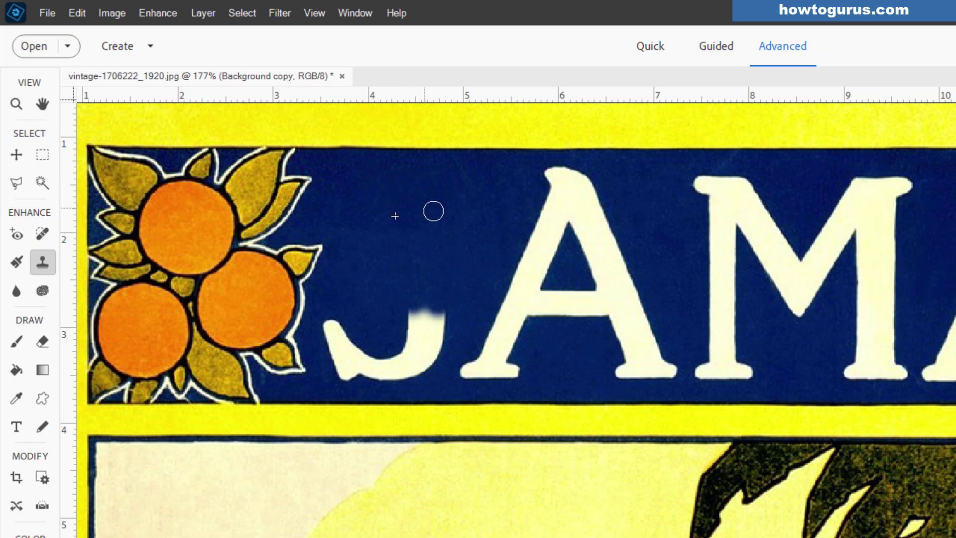
- Resample nearby blue and paint over the J's top serif
key("alt")
left_click_drag(436, 323, 442, 333)
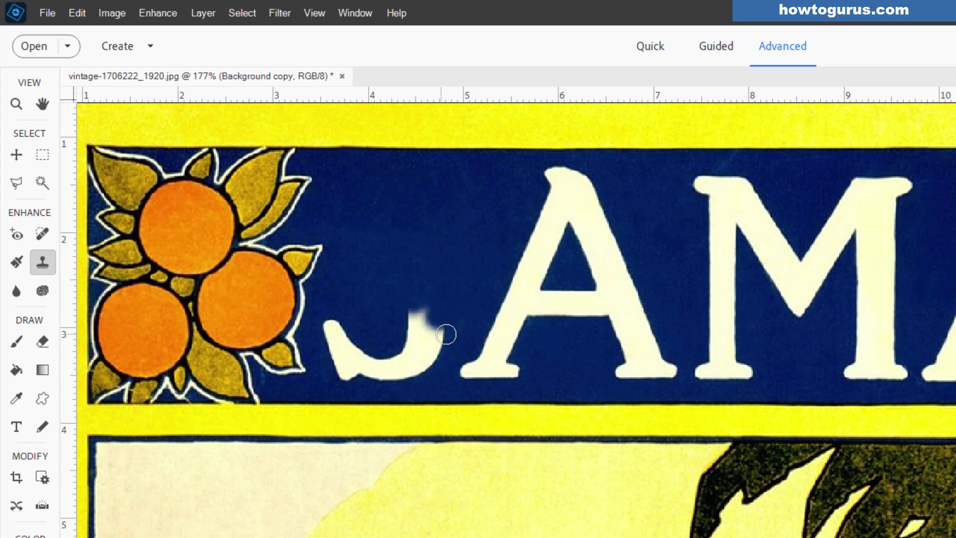
left_click(364, 317, "alt")
mouse_move(390, 320)
left_mouse_down()
mouse_move(421, 319)
mouse_move(403, 335)
mouse_move(433, 328)
mouse_move(438, 345)
mouse_move(426, 356)
mouse_move(445, 353)
left_mouse_up()
left_click(367, 322, "alt")
left_click(376, 326, "alt")
left_click(466, 330, "alt")
- Clone blue over the J's bottom tail until no white remains
left_click(444, 353, "alt")
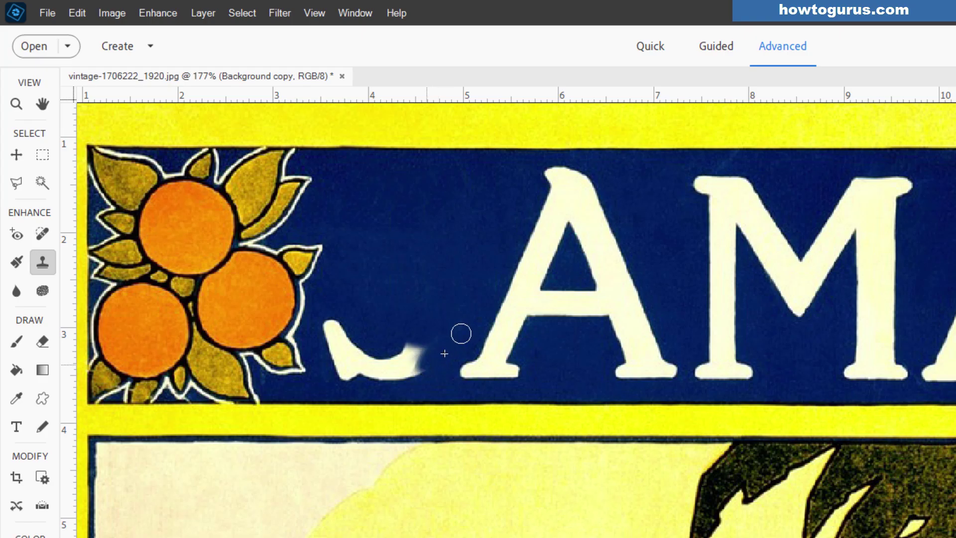
mouse_move(446, 318)
left_mouse_down()
mouse_move(447, 351)
mouse_move(411, 372)
mouse_move(427, 366)
mouse_move(436, 339)
mouse_move(423, 365)
mouse_move(437, 379)
mouse_move(409, 374)
mouse_move(413, 348)
mouse_move(403, 371)
mouse_move(408, 348)
mouse_move(413, 362)
mouse_move(387, 360)
mouse_move(402, 356)
mouse_move(394, 351)
mouse_move(399, 374)
mouse_move(372, 358)
mouse_move(376, 376)
mouse_move(399, 371)
mouse_move(348, 374)
mouse_move(347, 357)
mouse_move(371, 360)
mouse_move(336, 357)
mouse_move(347, 378)
mouse_move(331, 340)
mouse_move(357, 356)
mouse_move(313, 327)
mouse_move(326, 371)
left_mouse_up()
left_click(431, 361, "alt")
left_click(398, 366, "alt")
left_click(371, 360, "alt")
left_click(377, 338, "alt")
left_click(380, 349, "alt")
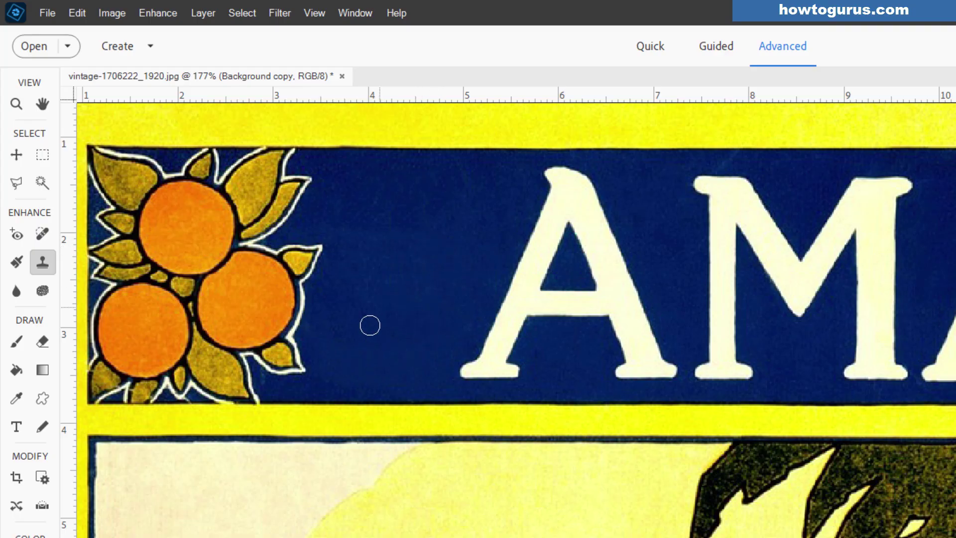
left_click(461, 247)
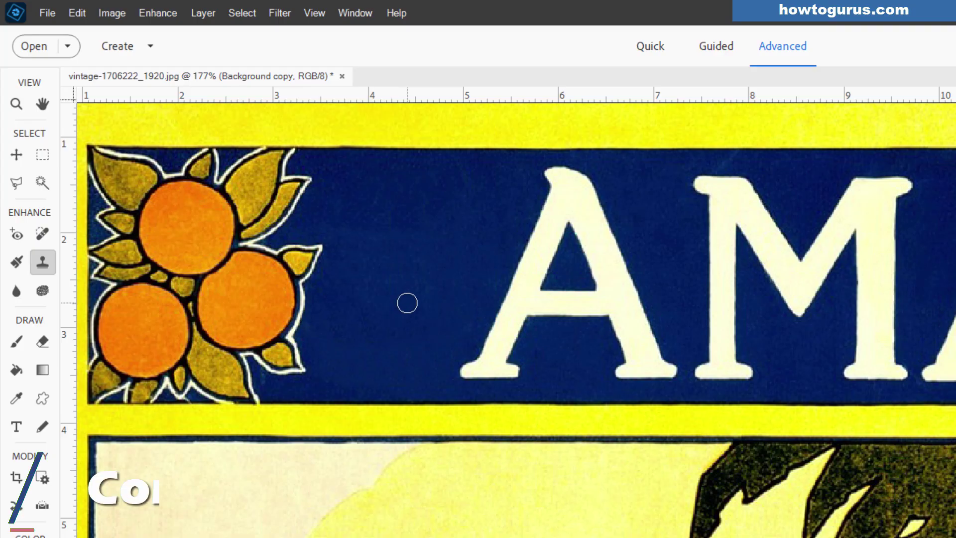
- Select the first letter A in the banner with the Magic Wand
left_click(434, 292)
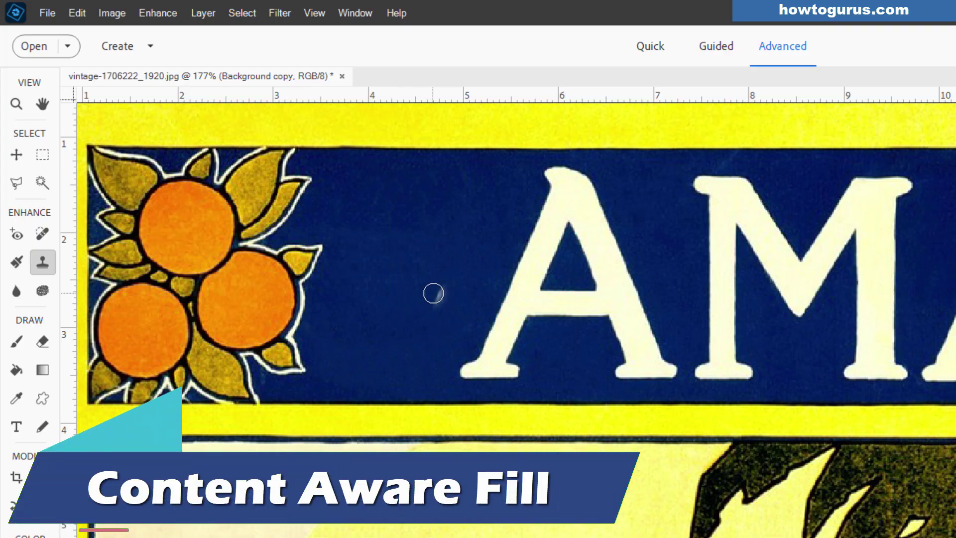
left_click(536, 425)
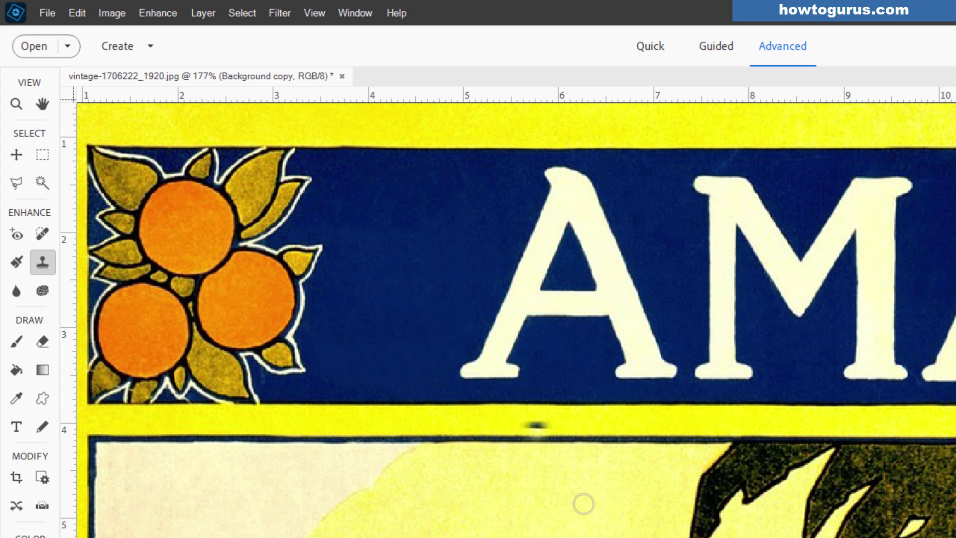
scroll(516, 312, "right", 8)
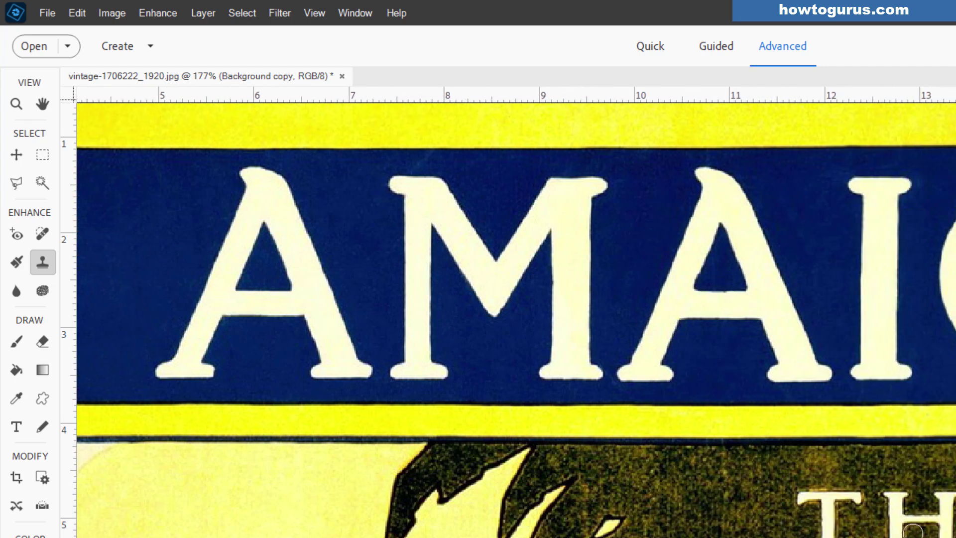
scroll(516, 312, "left", 8)
left_click(41, 183)
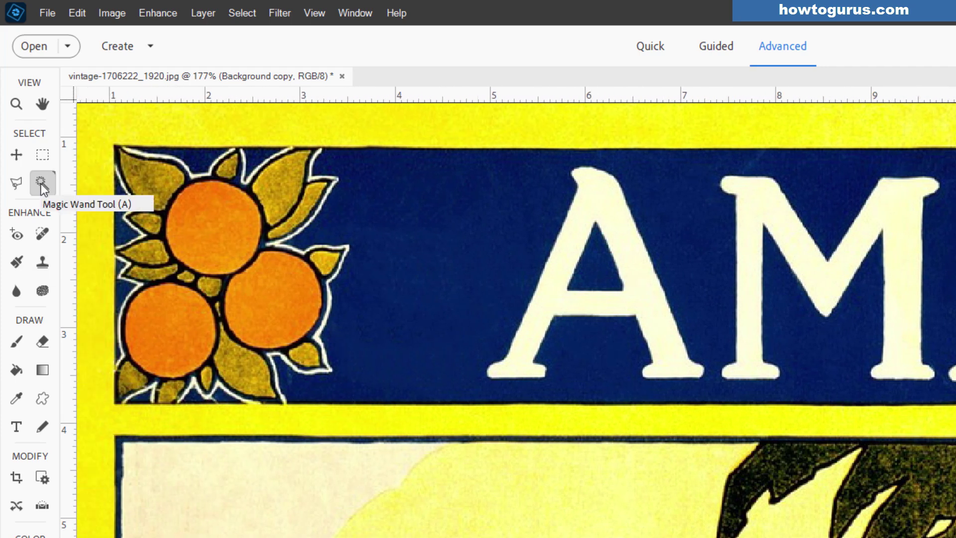
left_click(553, 294)
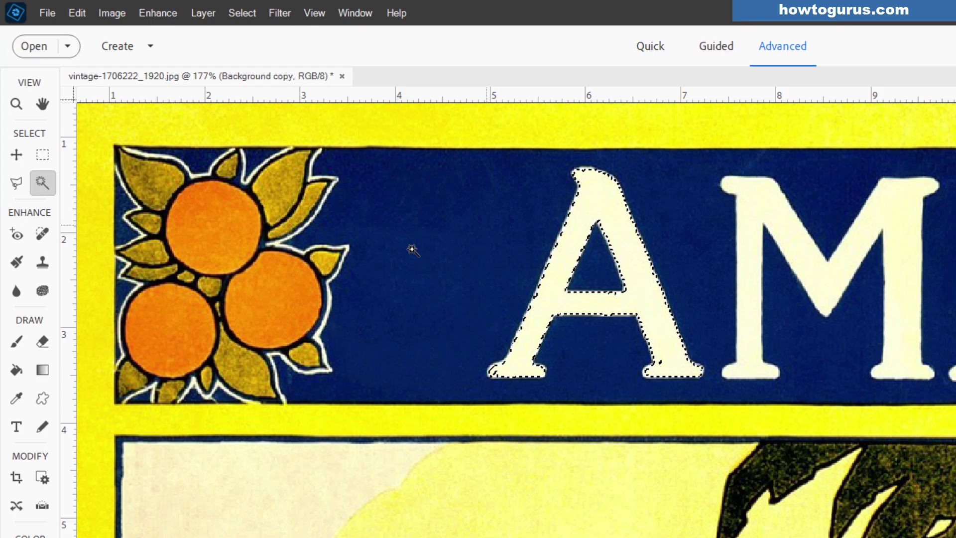
- Expand the A selection by 5 pixels
left_click(242, 14)
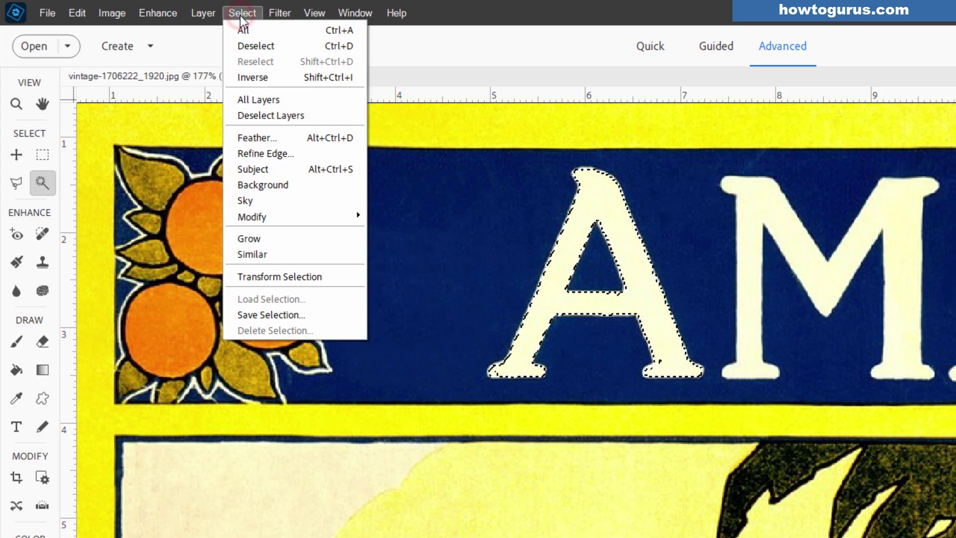
mouse_move(298, 215)
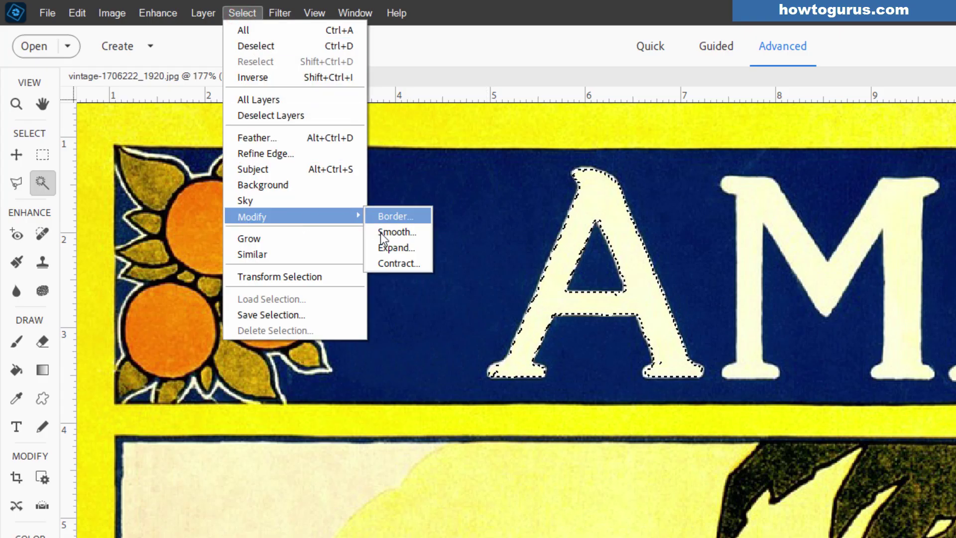
left_click(394, 246)
left_click_drag(705, 249, 812, 254)
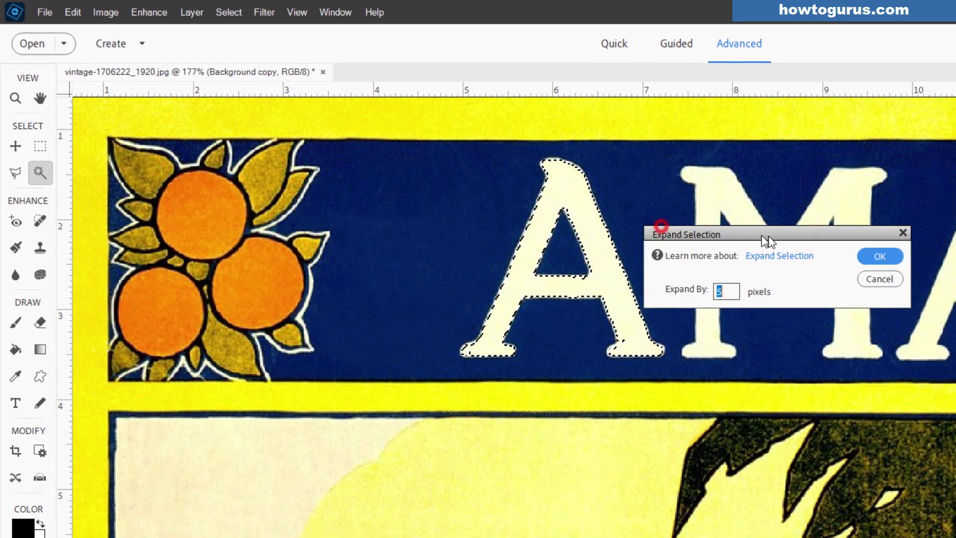
left_click(884, 257)
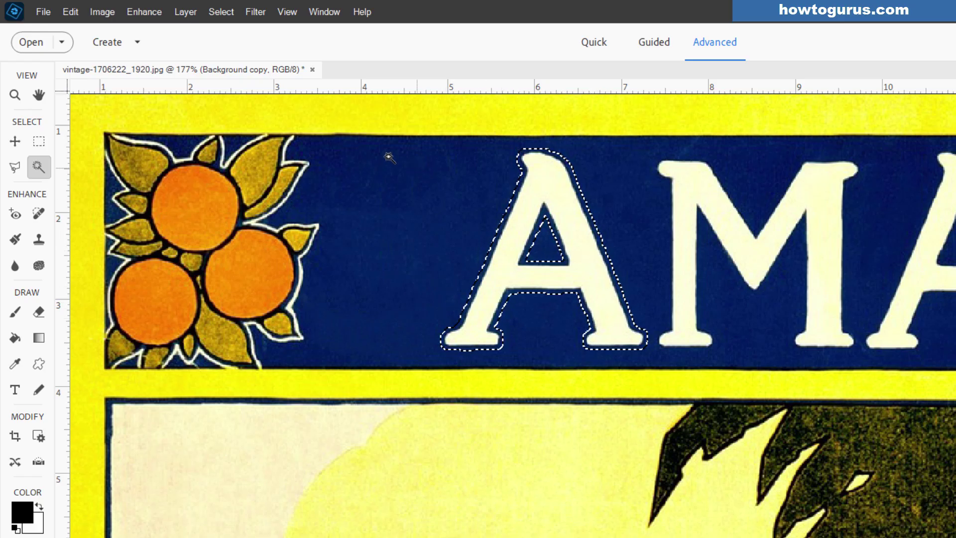
- Content-Aware fill the expanded selection over the A, then deselect
left_click(71, 11)
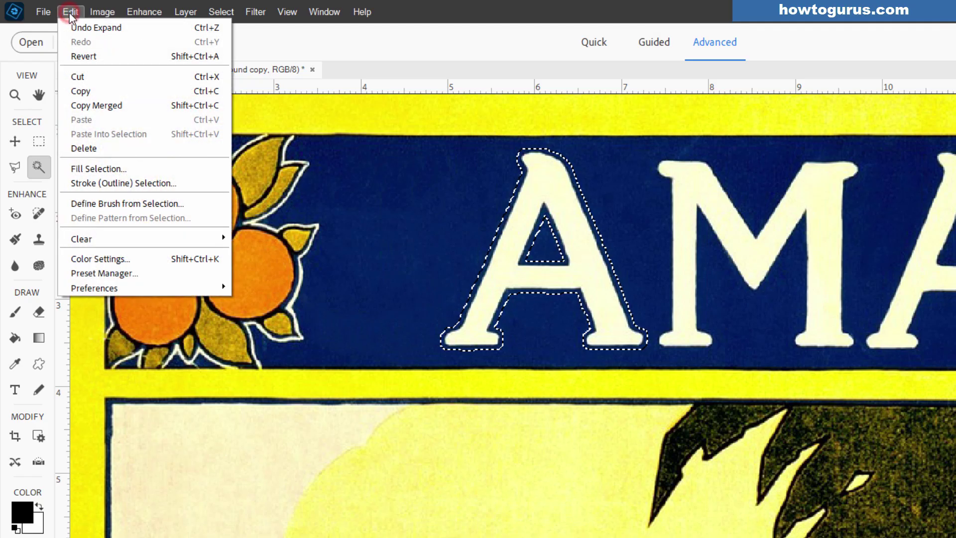
left_click(93, 168)
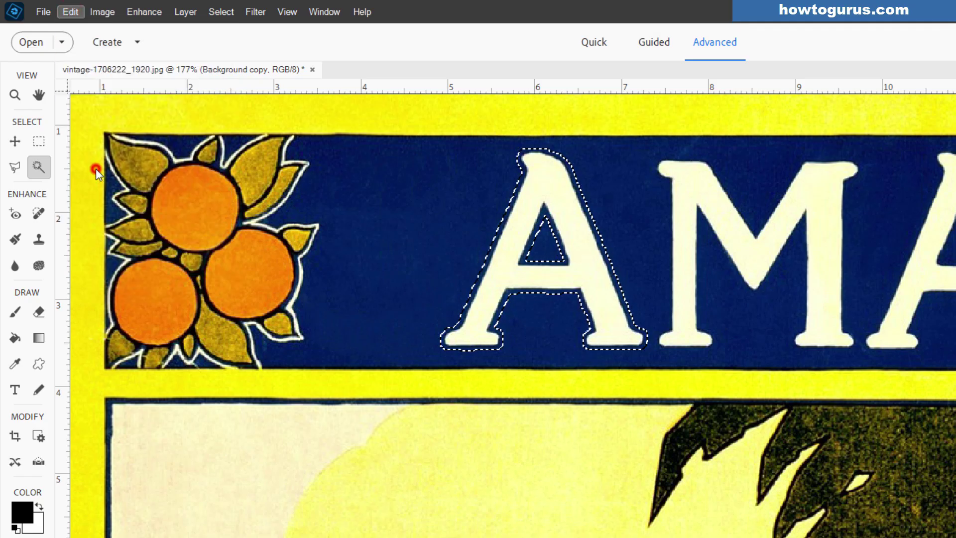
left_click_drag(786, 201, 809, 196)
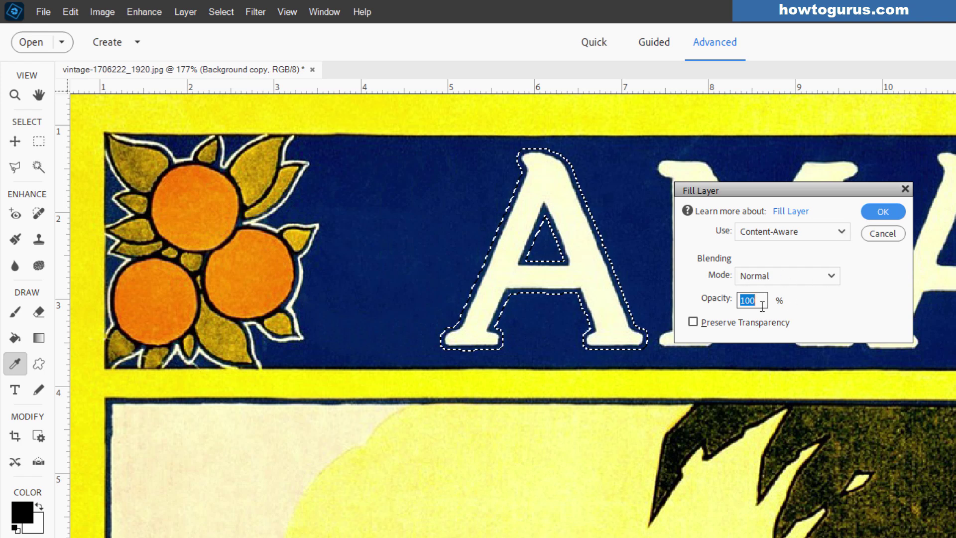
left_click(890, 211)
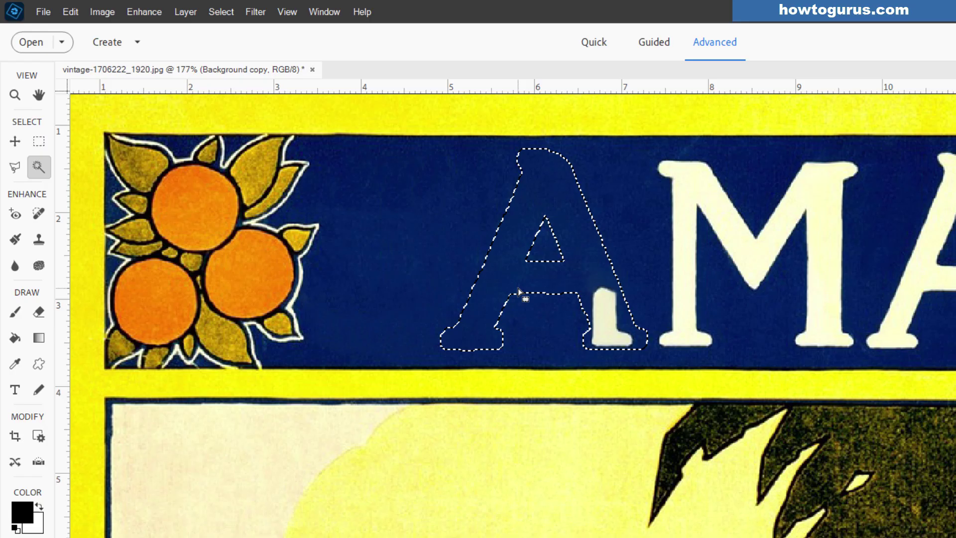
key("ctrl+d")
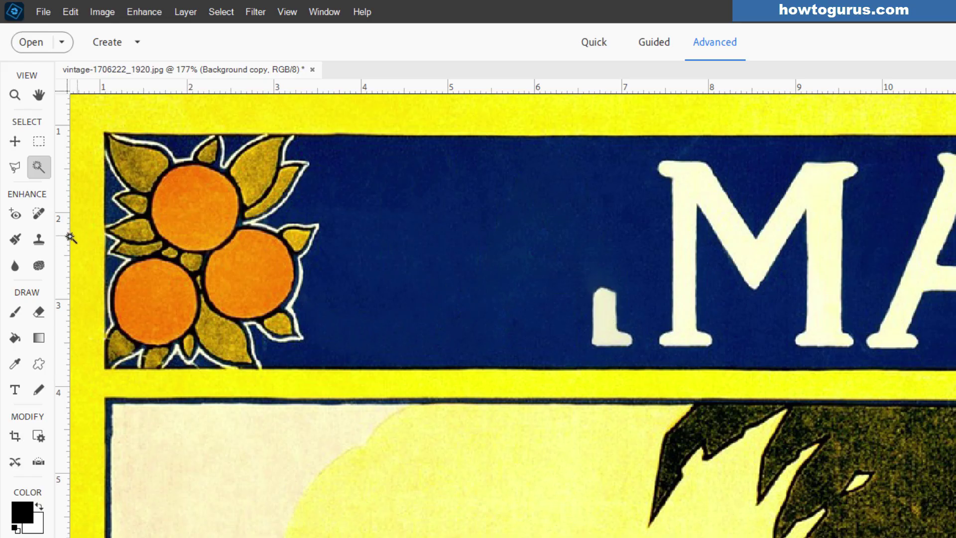
- Clone plain banner blue over the leftover fragment of the A
left_click(43, 242)
key("alt")
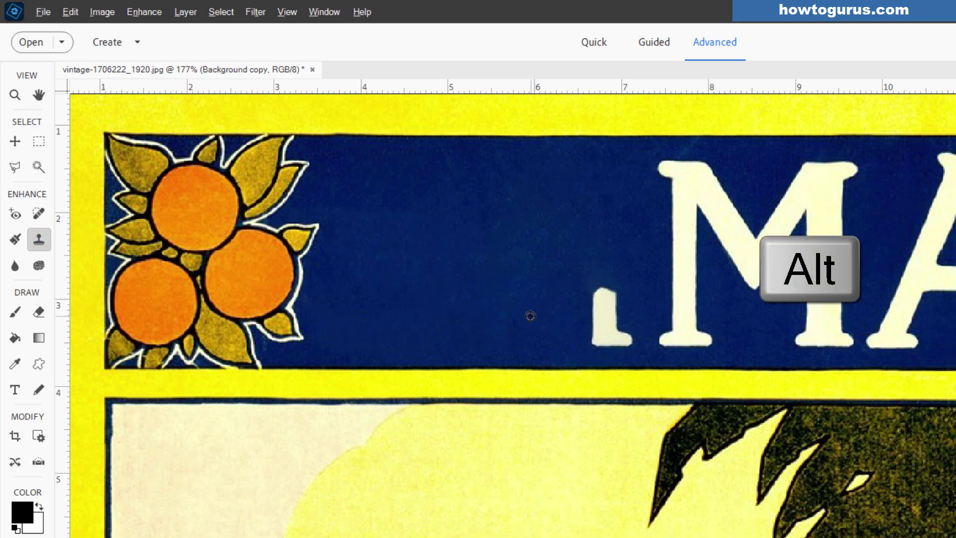
left_click(527, 315, "alt")
mouse_move(592, 288)
left_mouse_down()
mouse_move(617, 302)
mouse_move(623, 318)
mouse_move(600, 327)
left_mouse_up()
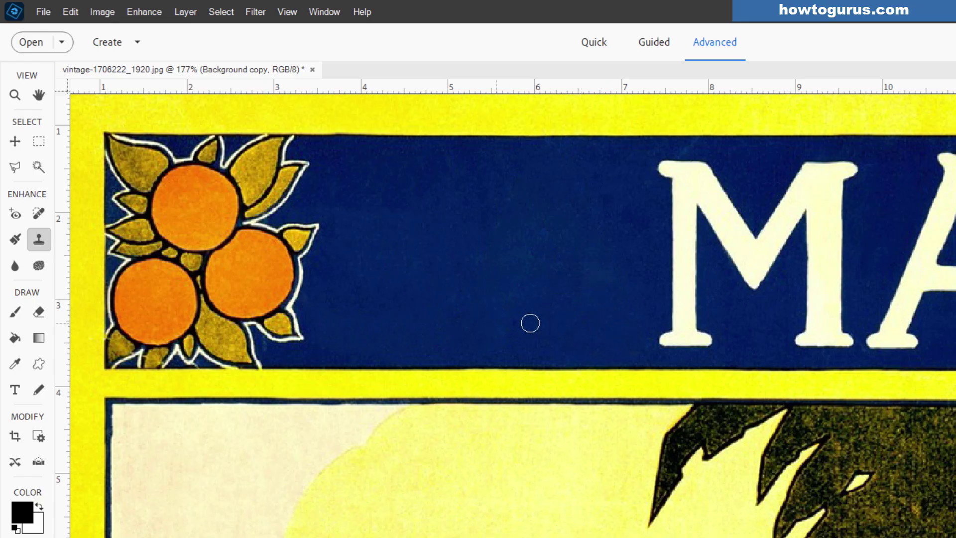
- Pan down to bring THE GEM of the TROPICS into view
left_click_drag(600, 330, 390, 311)
left_click_drag(653, 328, 594, 327)
left_click_drag(535, 292, 381, 300)
mouse_move(748, 367)
left_mouse_down()
mouse_move(572, 254)
mouse_move(682, 316)
mouse_move(693, 273)
left_mouse_up()
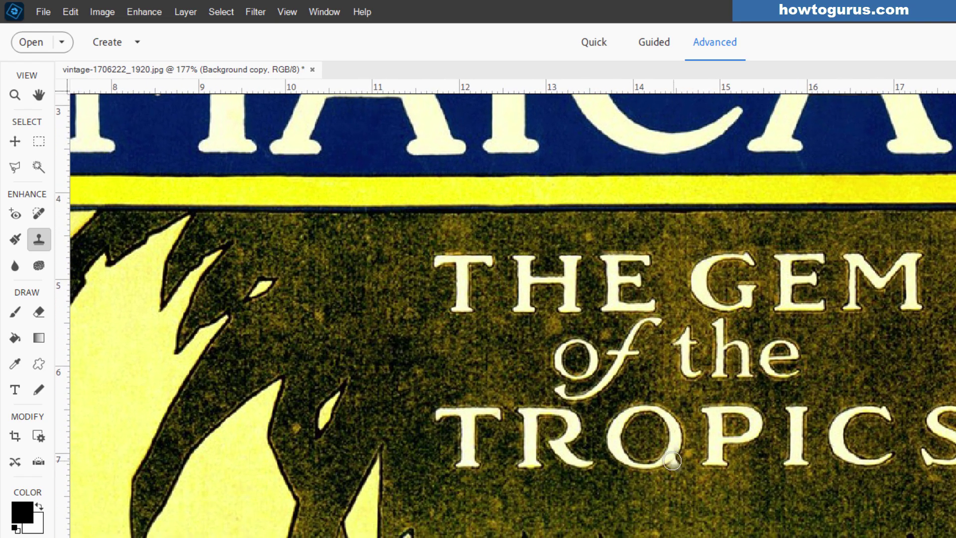
- Clone dark texture over the light smudge beside the word 'the'
left_click(669, 357)
left_click(38, 167)
scroll(471, 433, "up", 5)
- Magic Wand select the T of TROPICS, adding its crossbar serif and notch
left_click_drag(474, 442, 474, 373)
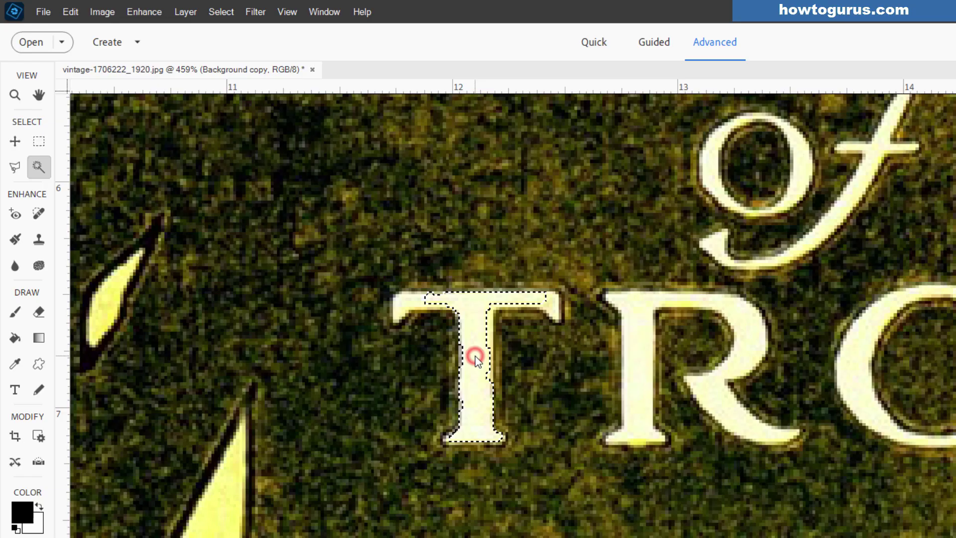
left_click(475, 357)
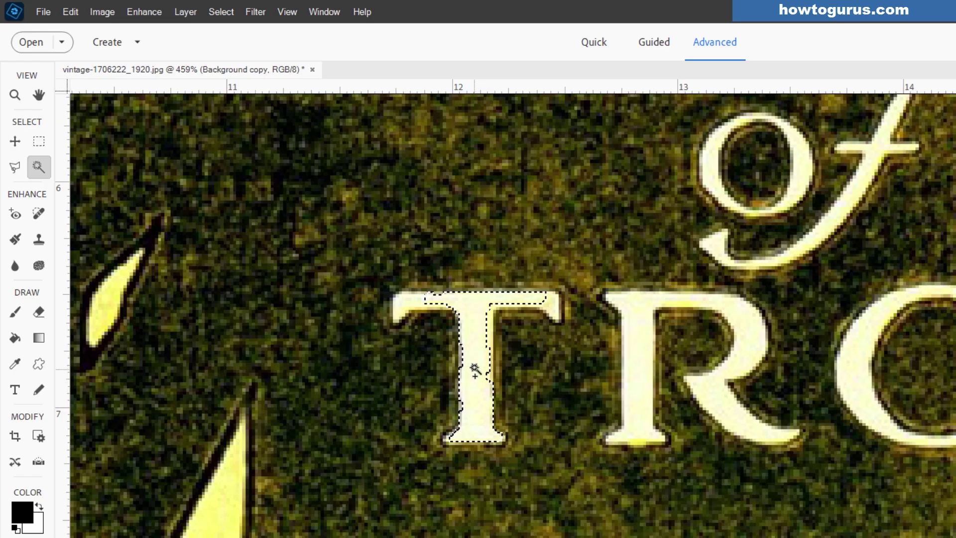
left_click(553, 307)
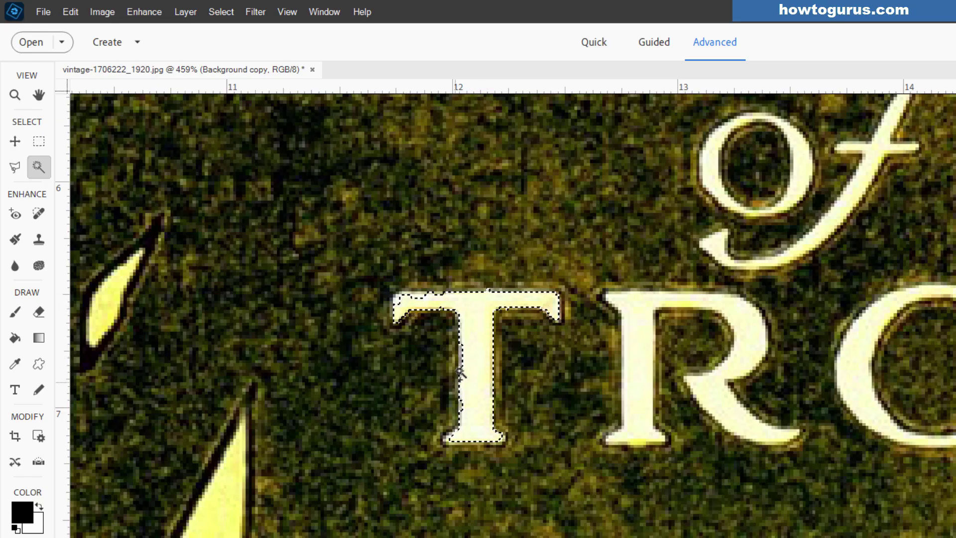
left_click(420, 298)
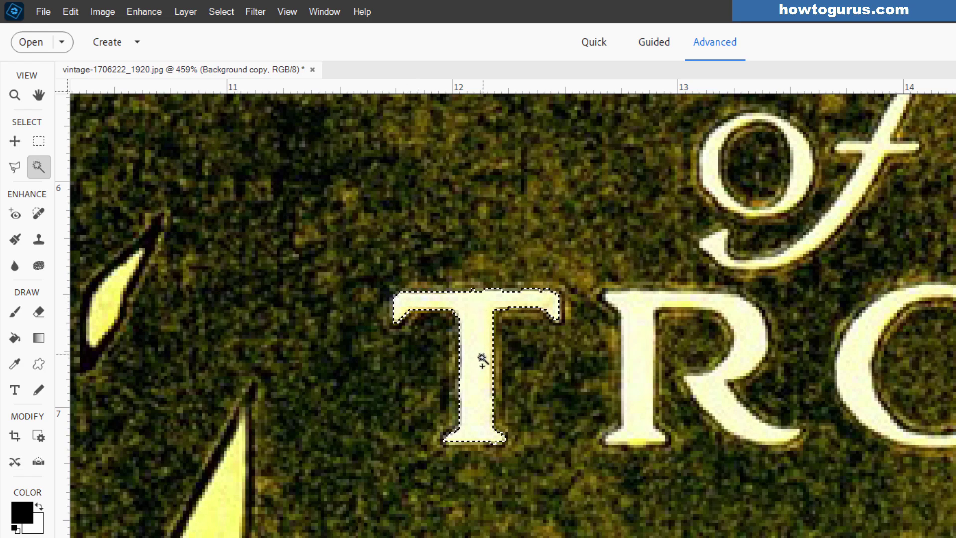
- Expand the T selection by 5 pixels
left_click(222, 12)
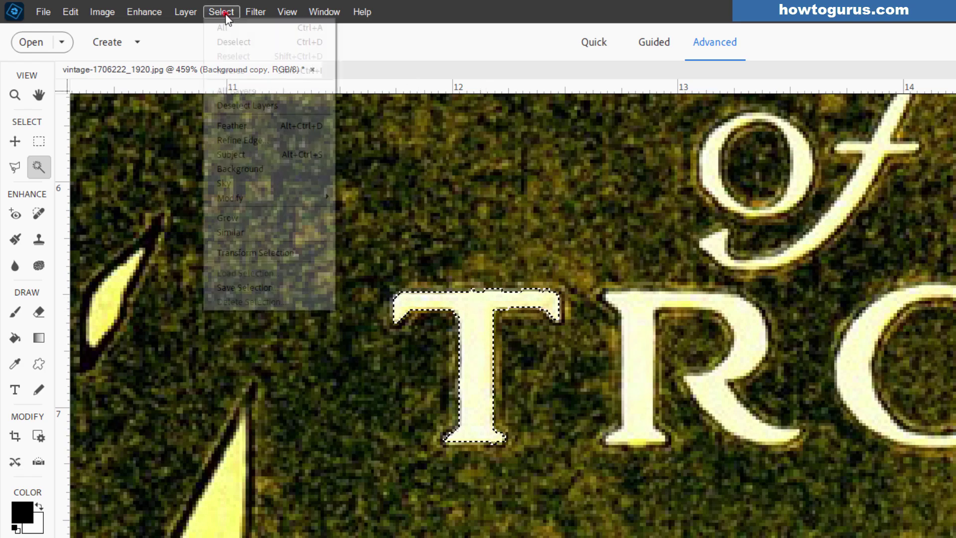
left_click(247, 196)
left_click(380, 231)
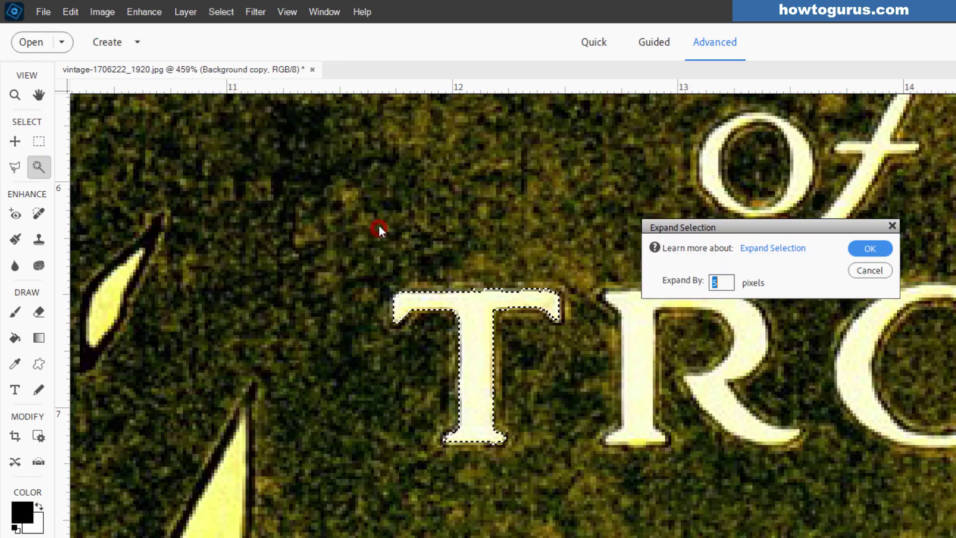
left_click(860, 250)
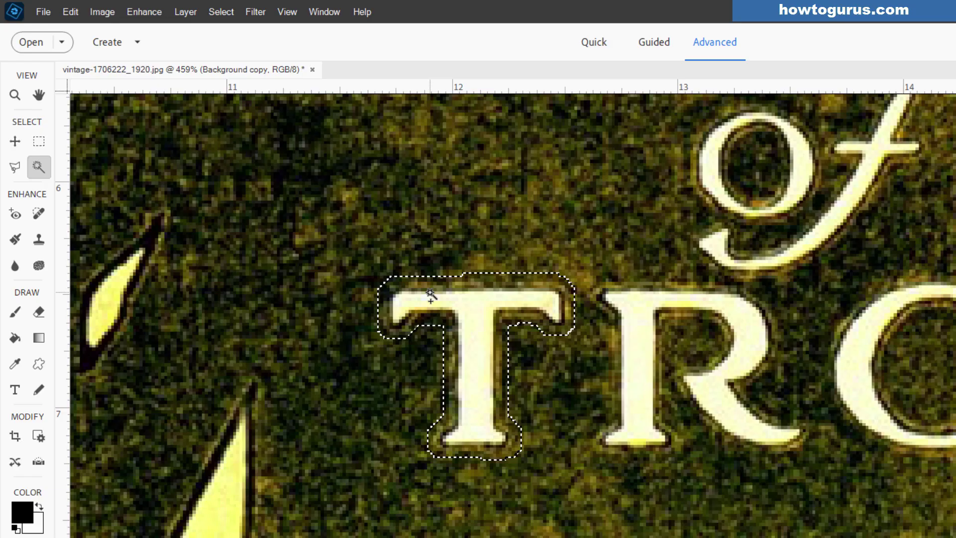
- Content-Aware fill the T selection, then deselect
left_click(70, 11)
left_click(109, 167)
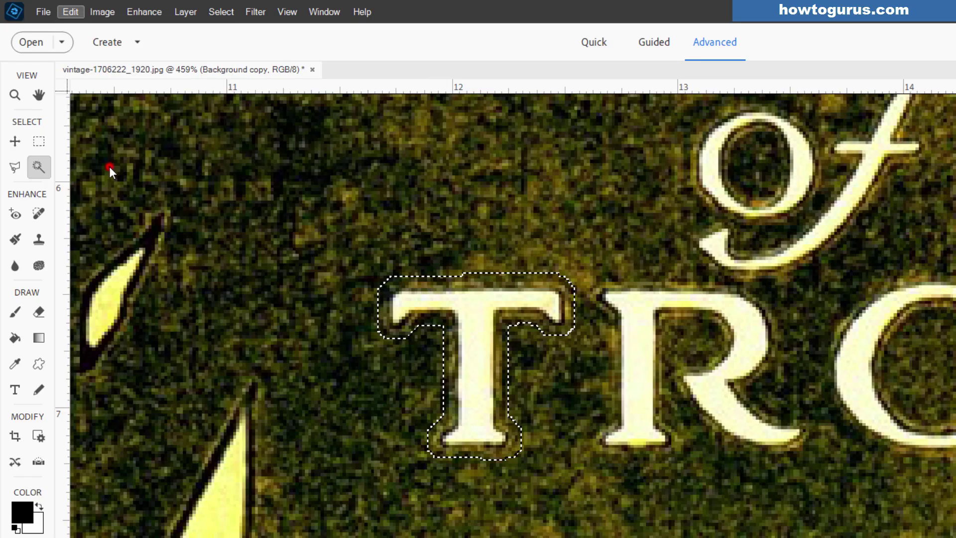
left_click(883, 212)
key("a")
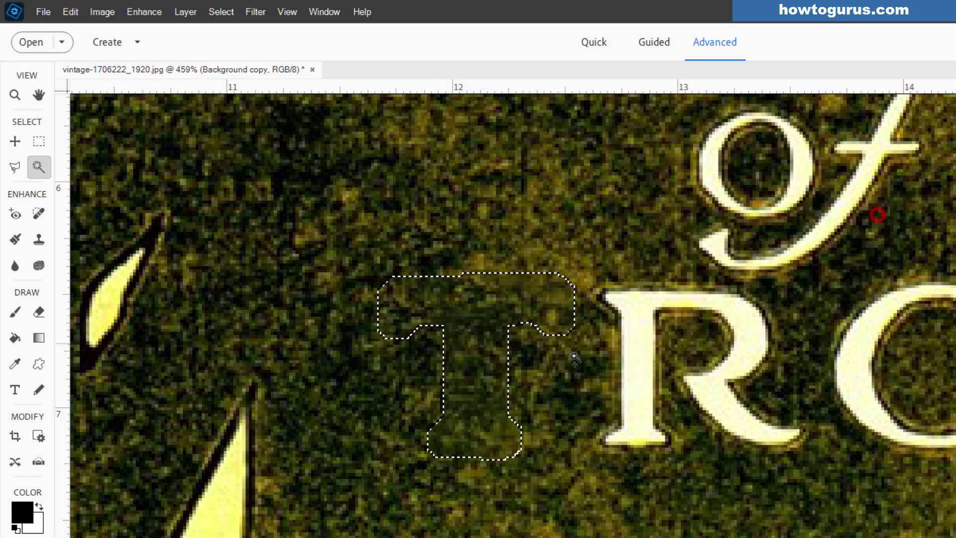
key("ctrl+d")
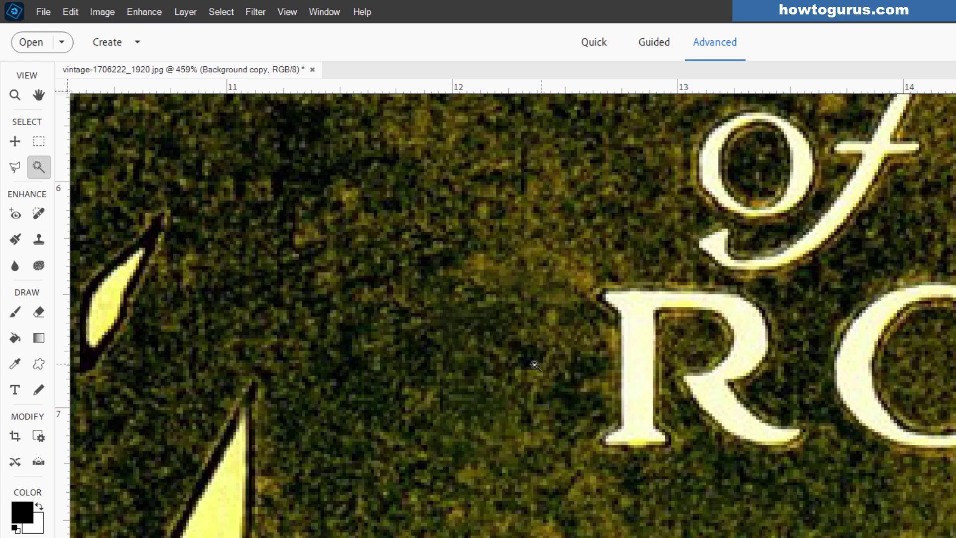
- Magic Wand select the whole R of TROPICS
left_click_drag(588, 464, 432, 488)
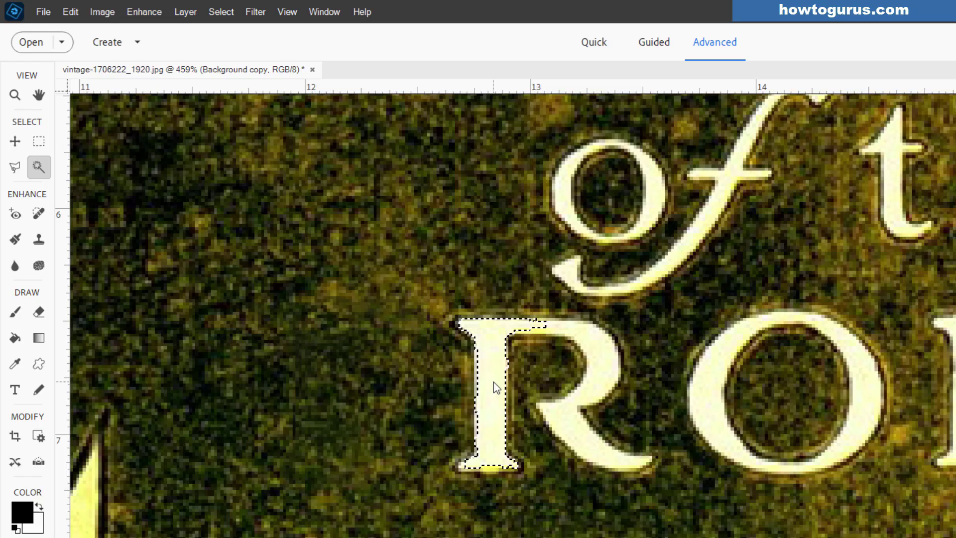
left_click(585, 335)
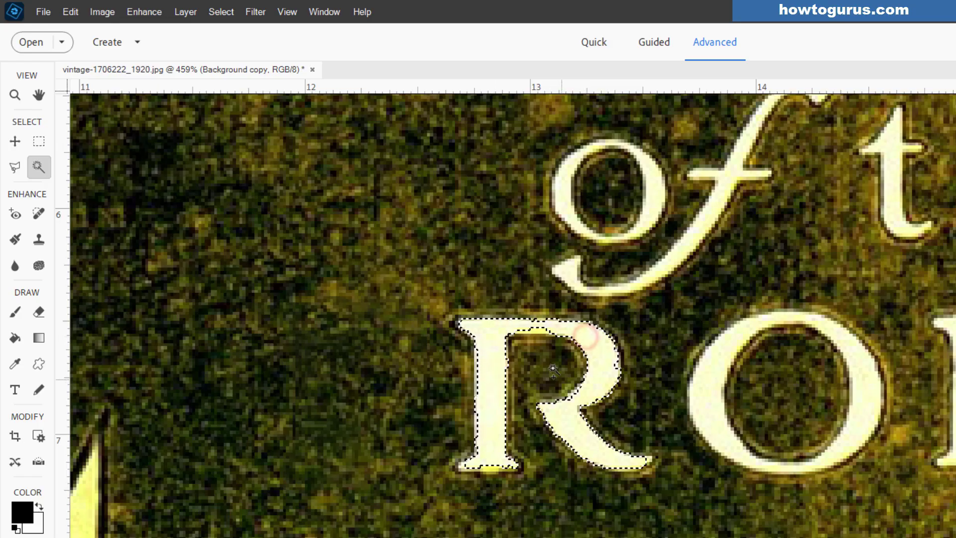
left_click(539, 329)
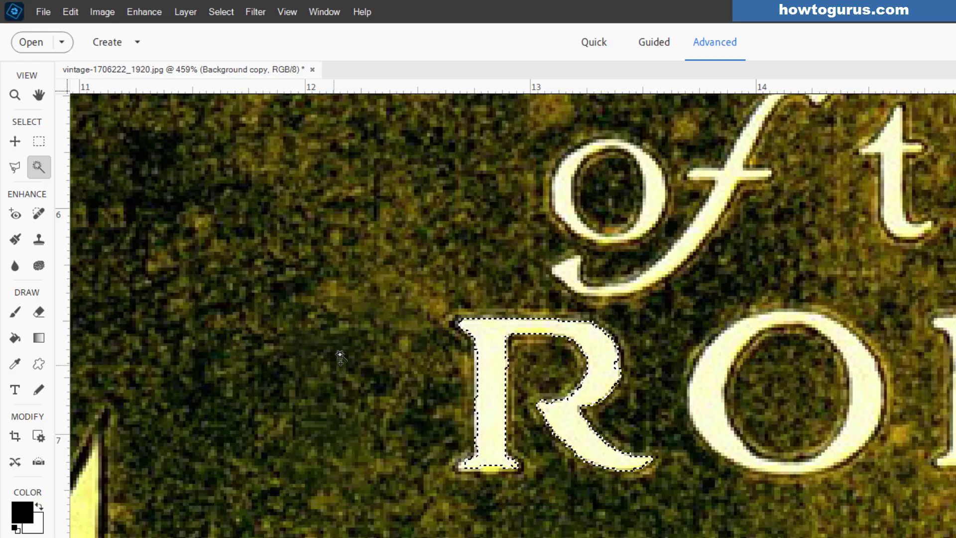
- Expand the R selection by 5 pixels
left_click(221, 12)
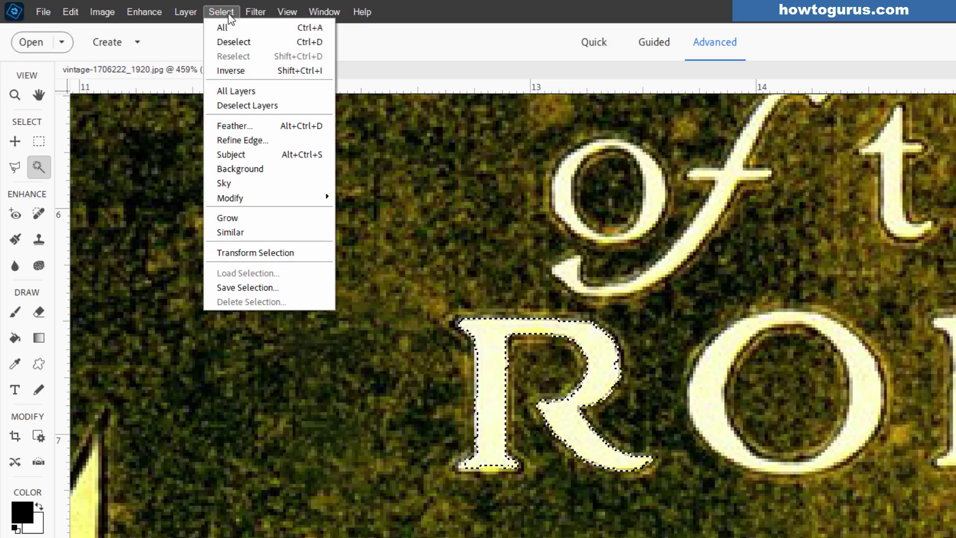
left_click(273, 195)
left_click(371, 225)
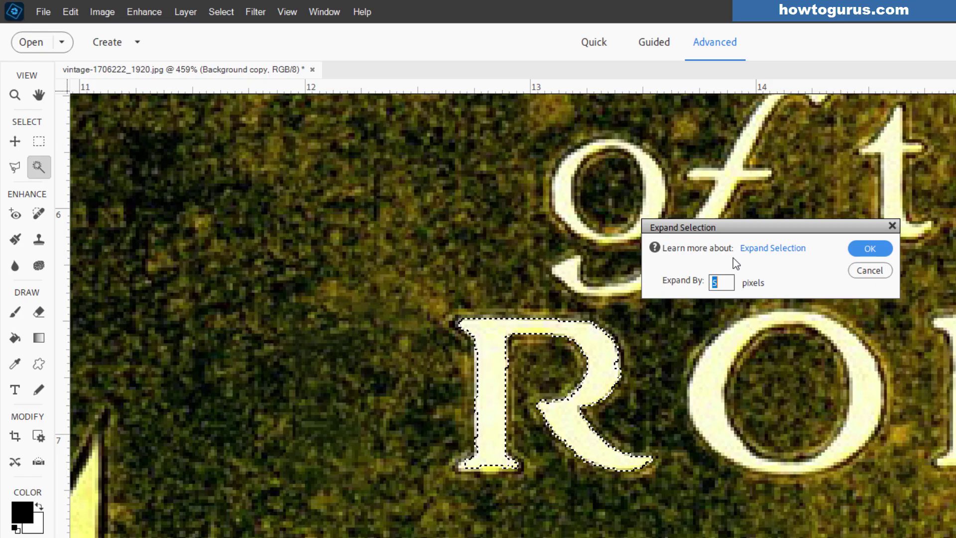
left_click(861, 250)
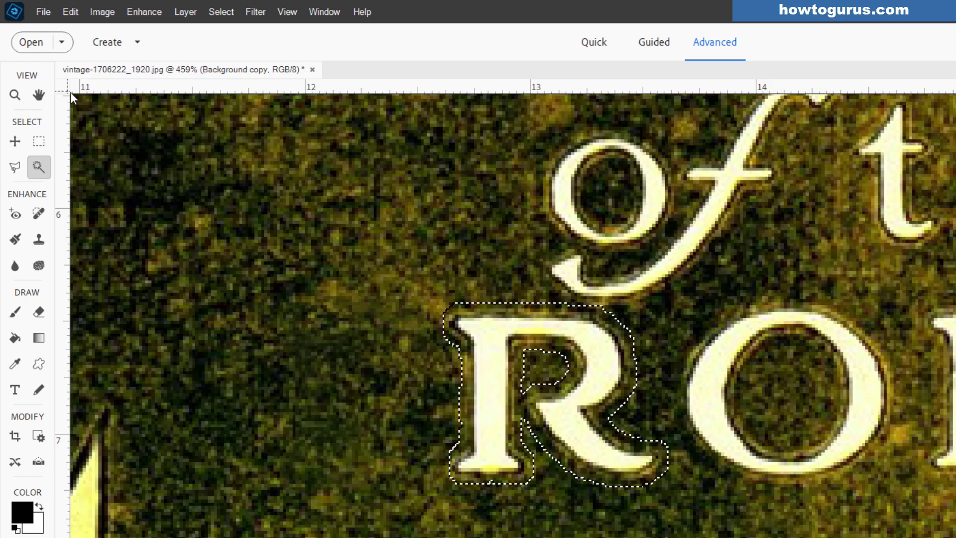
- Content-Aware fill the R area, then deselect
left_click(71, 13)
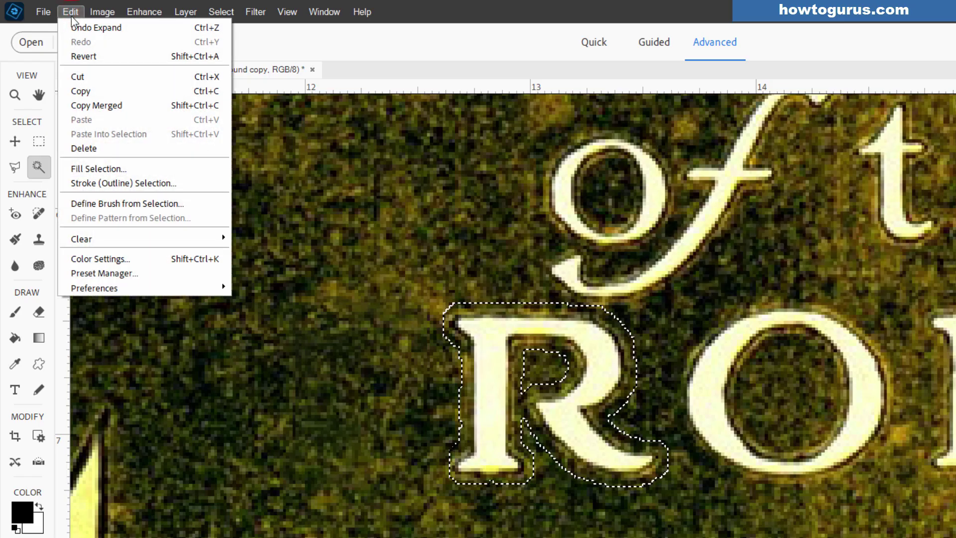
left_click(110, 166)
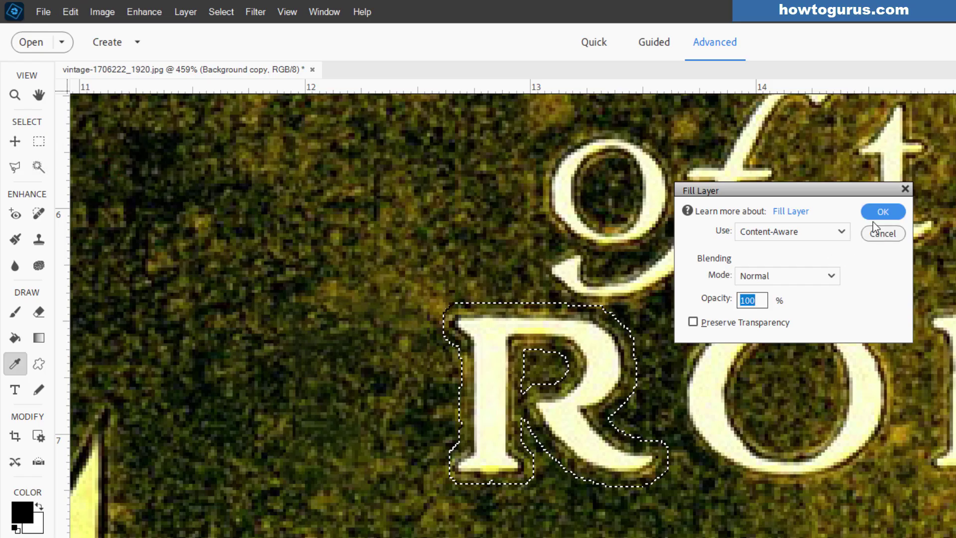
left_click(875, 214)
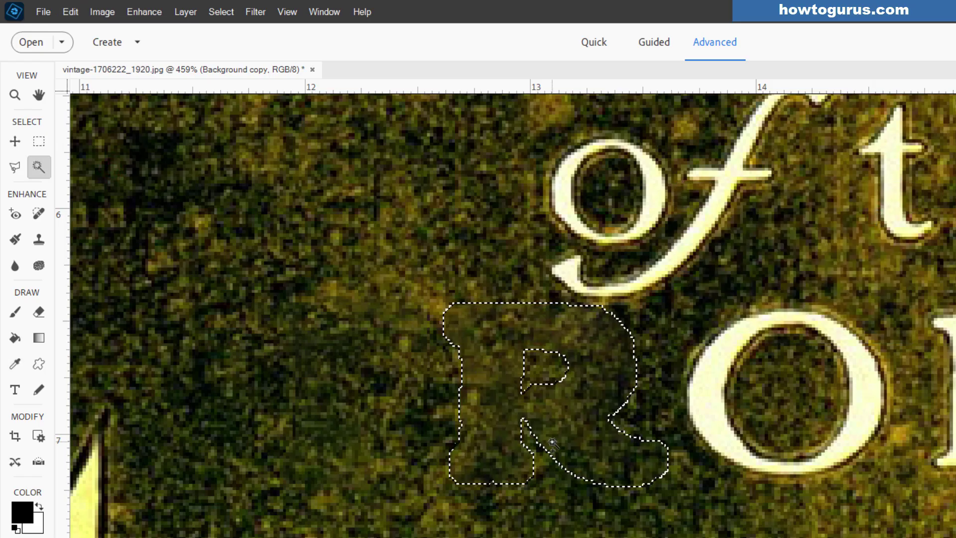
key("ctrl+d")
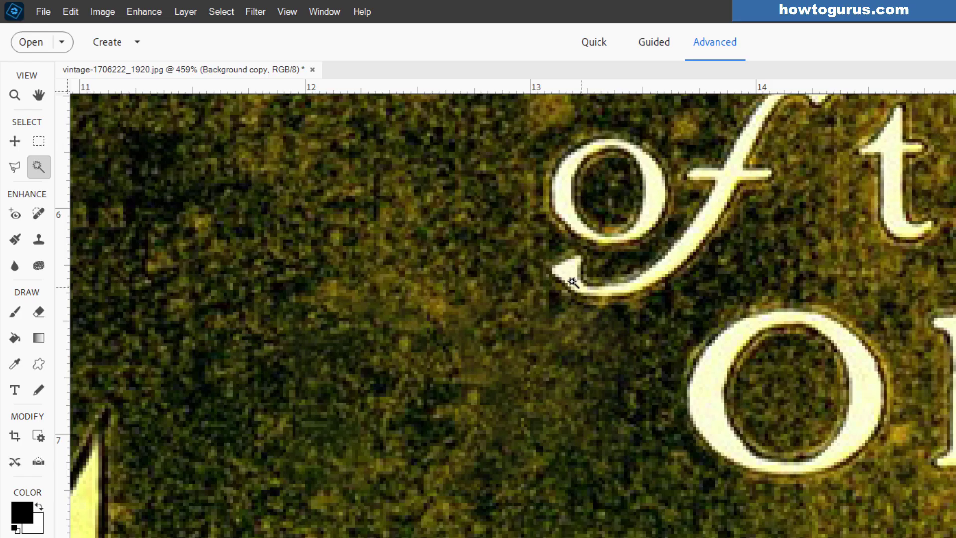
- Clone background texture over the o and the lower swash of the f
left_click_drag(572, 282, 486, 387)
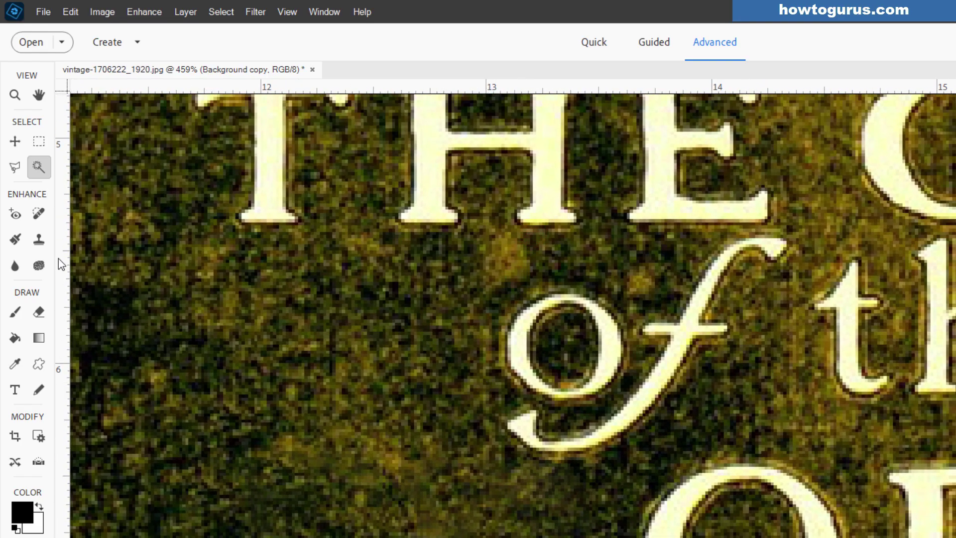
left_click(40, 241)
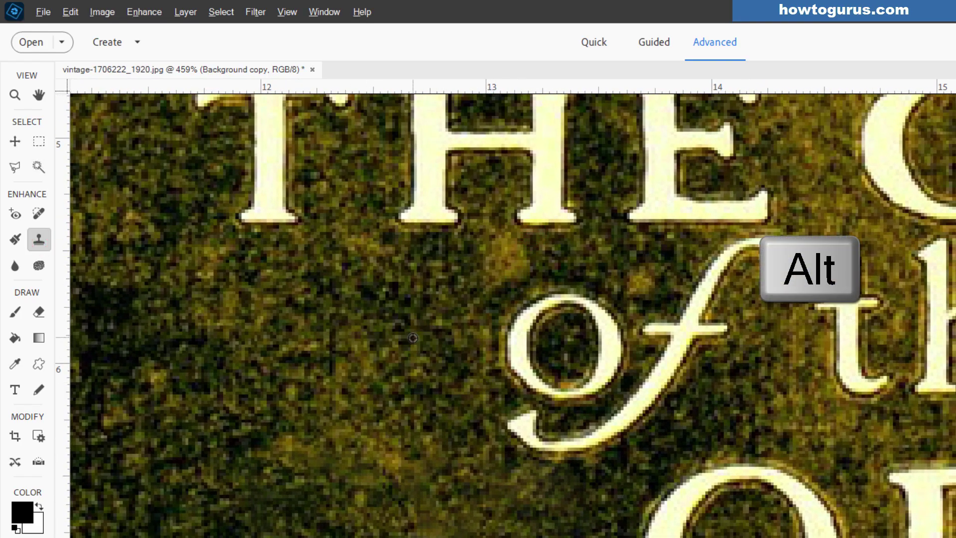
mouse_move(432, 340)
left_mouse_down()
mouse_move(530, 329)
mouse_move(541, 311)
mouse_move(507, 355)
mouse_move(539, 372)
mouse_move(532, 341)
mouse_move(558, 314)
mouse_move(592, 327)
mouse_move(550, 338)
mouse_move(490, 390)
left_mouse_up()
mouse_move(423, 417)
left_mouse_down()
mouse_move(508, 405)
mouse_move(559, 446)
mouse_move(597, 410)
mouse_move(555, 392)
left_mouse_up()
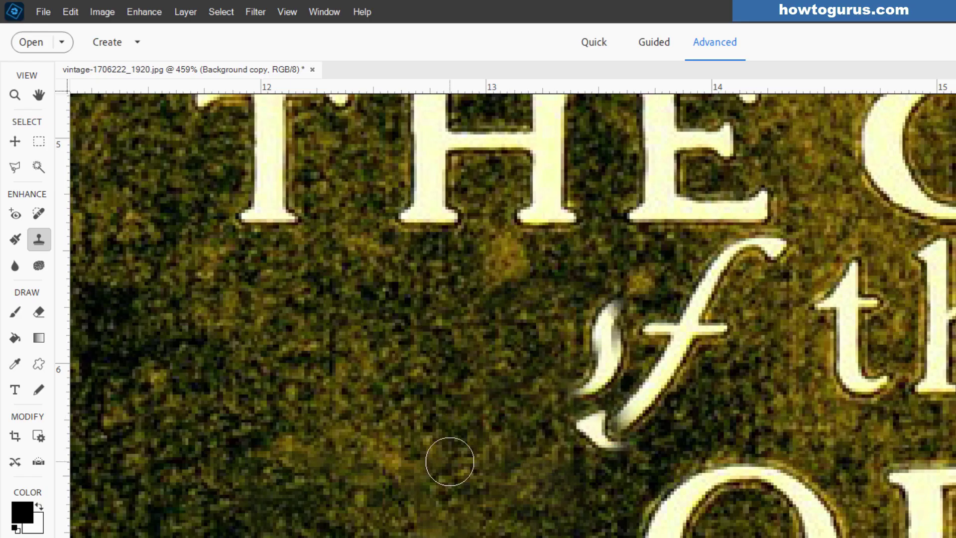
left_click_drag(849, 455, 865, 455)
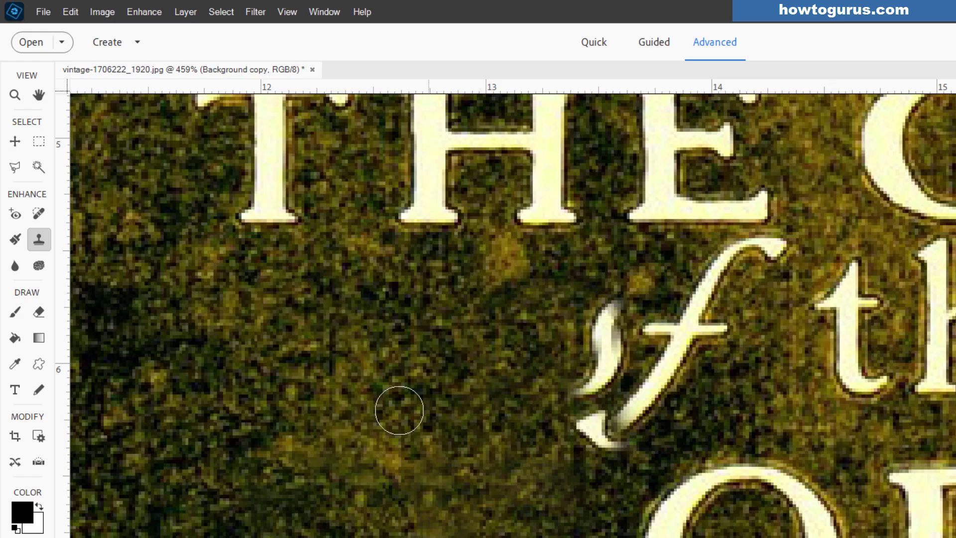
- Resample texture and paint out the f's stem, stray strokes and last white shard
key("alt")
mouse_move(595, 334)
left_mouse_down()
mouse_move(588, 375)
mouse_move(601, 376)
mouse_move(593, 356)
left_mouse_up()
key("alt")
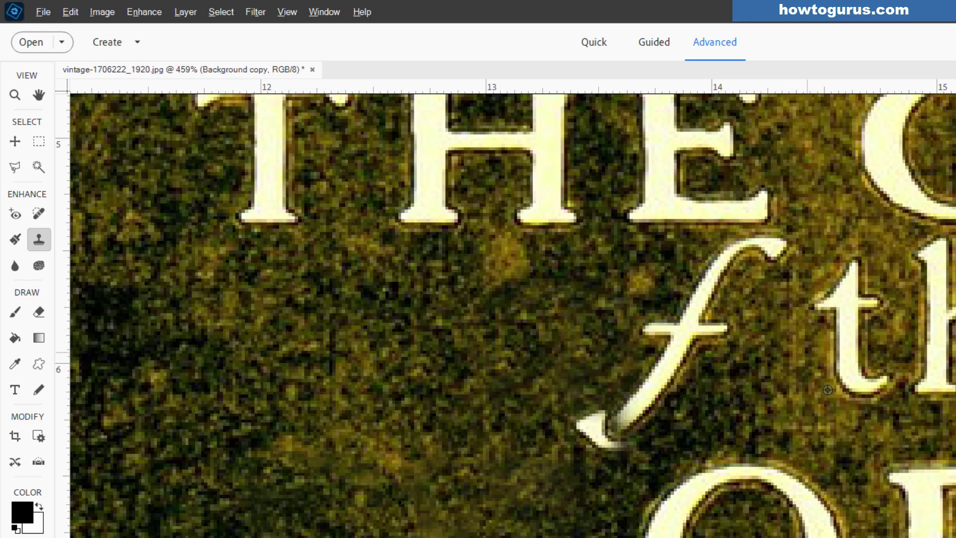
mouse_move(719, 302)
left_mouse_down()
mouse_move(708, 283)
mouse_move(698, 310)
mouse_move(767, 402)
mouse_move(731, 264)
mouse_move(721, 269)
mouse_move(774, 250)
left_mouse_up()
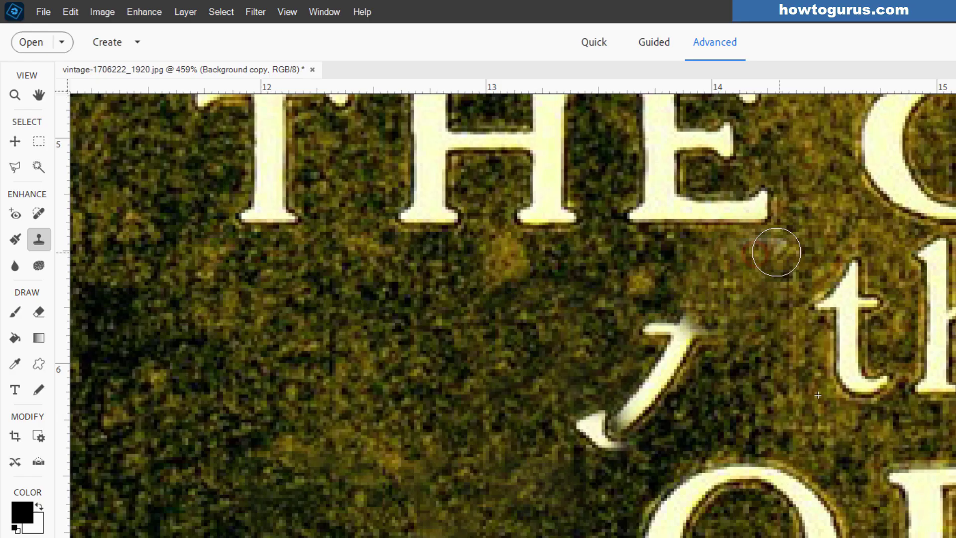
left_click(775, 252)
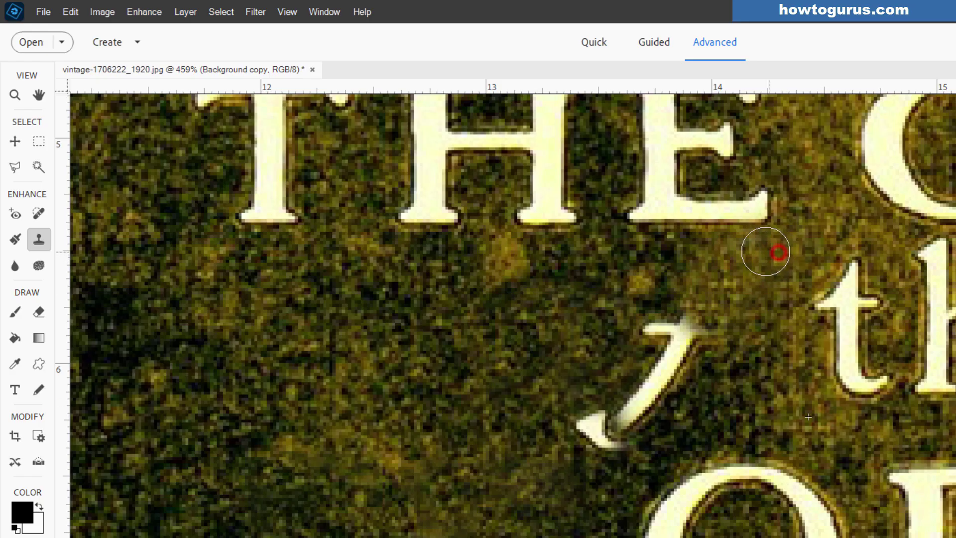
mouse_move(661, 405)
left_mouse_down()
mouse_move(684, 352)
mouse_move(699, 353)
mouse_move(613, 422)
mouse_move(630, 405)
mouse_move(617, 433)
mouse_move(600, 435)
mouse_move(607, 432)
mouse_move(580, 421)
left_mouse_up()
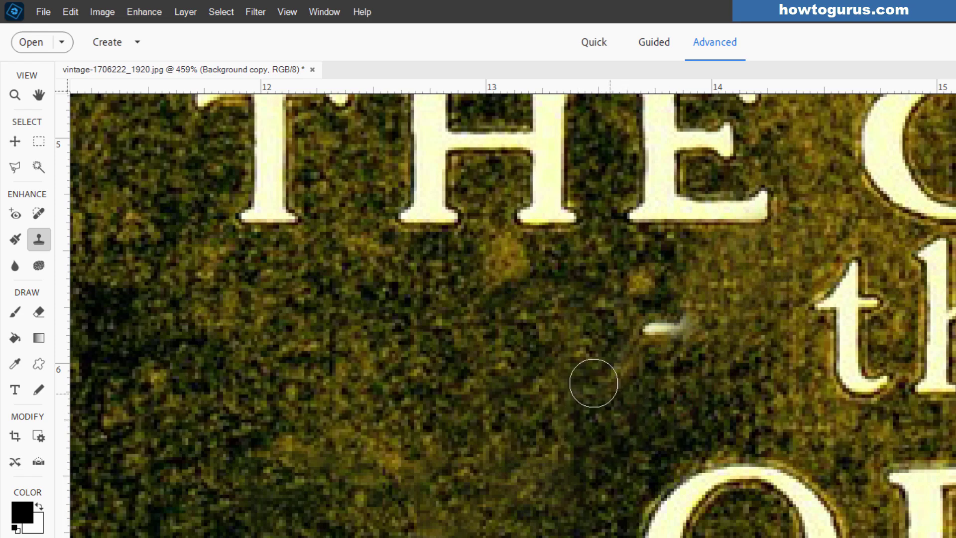
mouse_move(577, 361)
left_mouse_down()
mouse_move(620, 368)
mouse_move(635, 356)
mouse_move(597, 360)
mouse_move(577, 331)
left_mouse_up()
left_click_drag(671, 328, 642, 326)
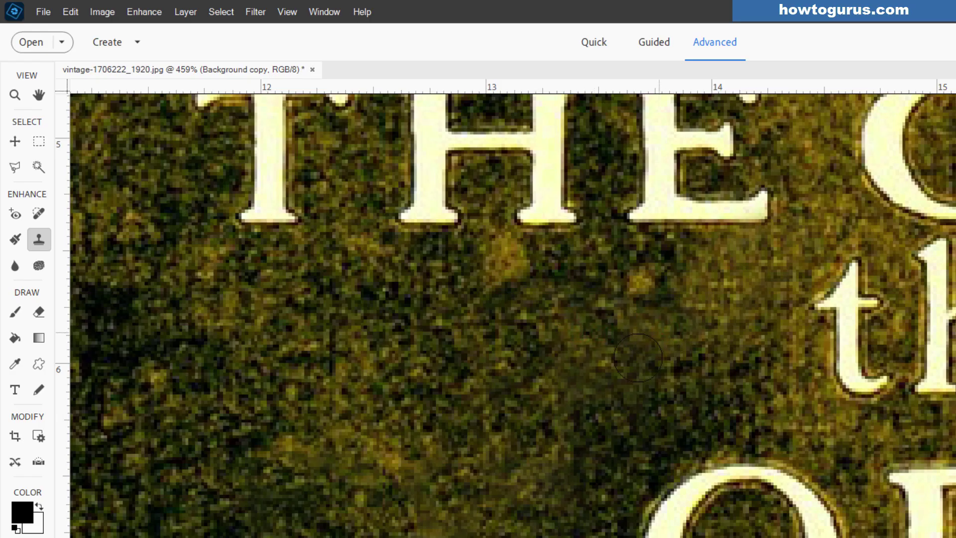
scroll(615, 359, "down", 5)
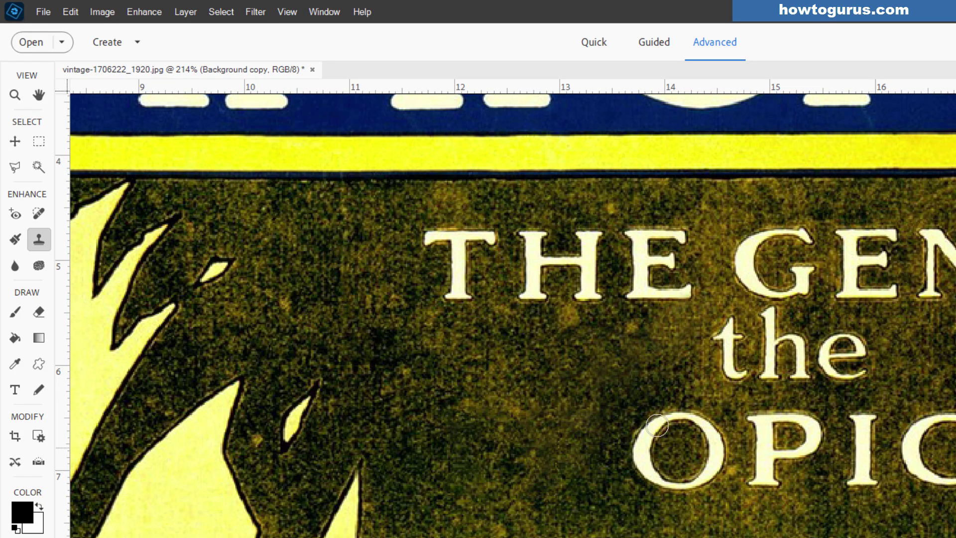
- Zoom and pan the canvas to check the blue and yellow bands above 'THE' for leftover text
scroll(674, 376, "up", 2)
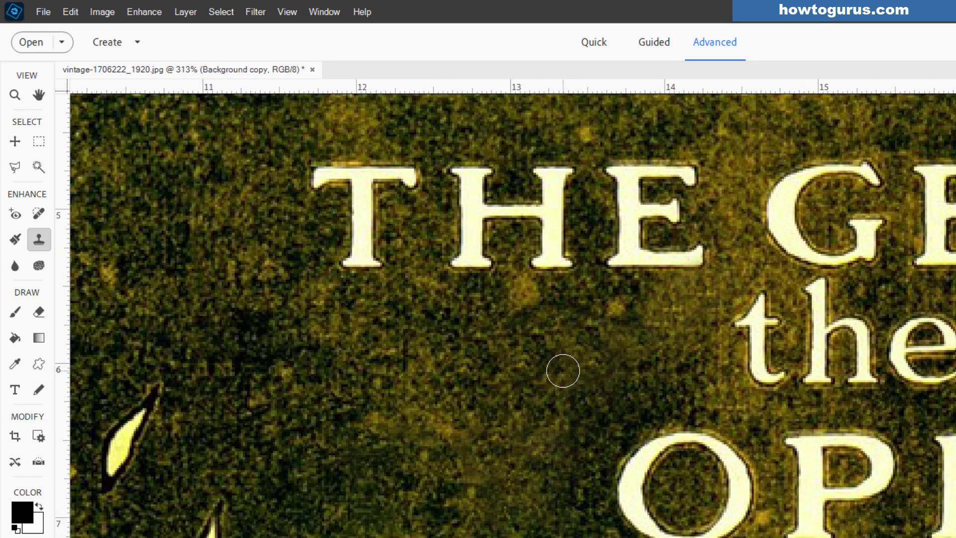
key("space")
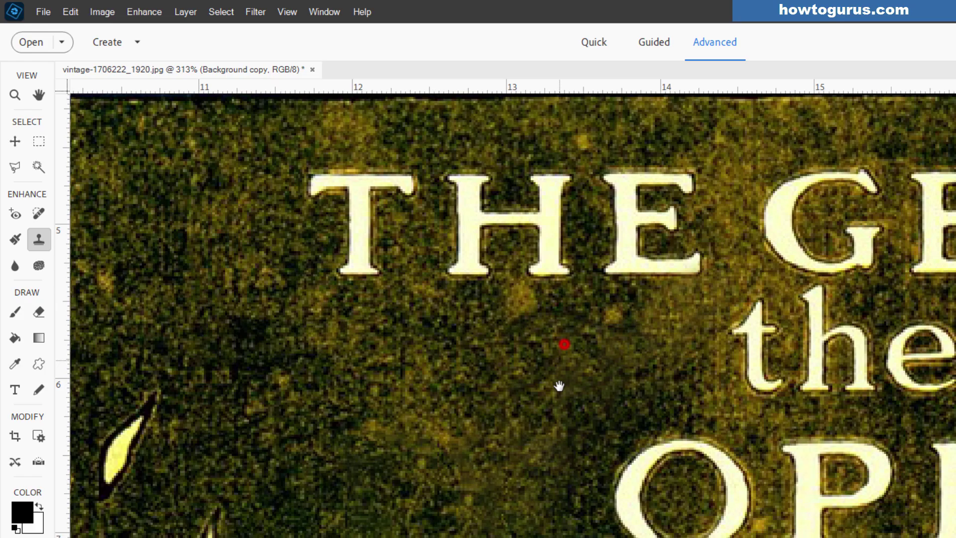
left_click_drag(559, 386, 606, 451)
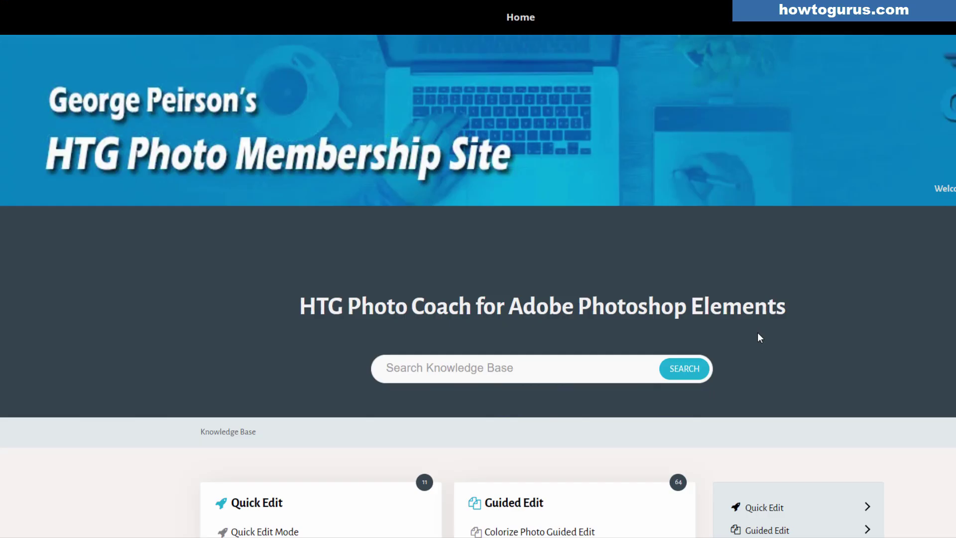
- Scroll through the HTG Photo Coach knowledge base page and its Tools article list
scroll(477, 269, "down", 8)
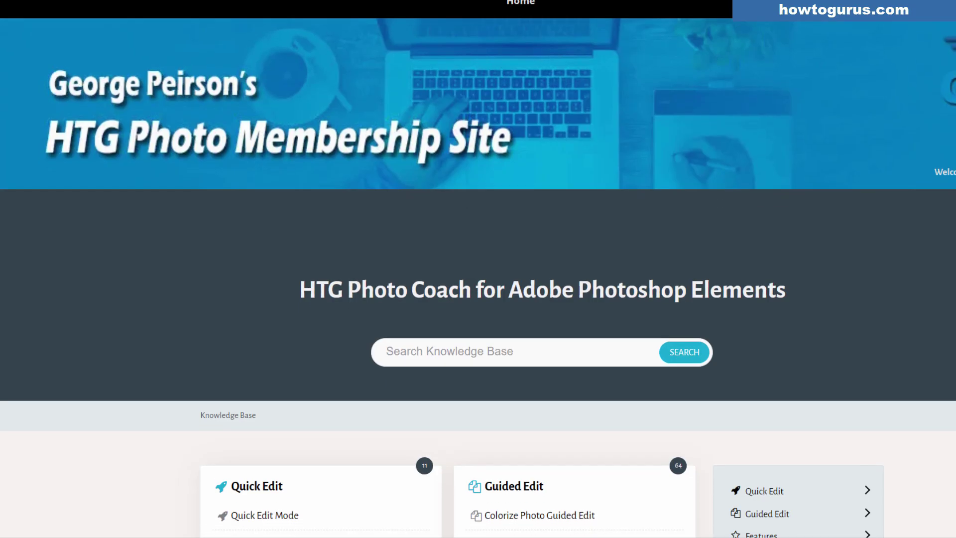
scroll(478, 269, "down", 8)
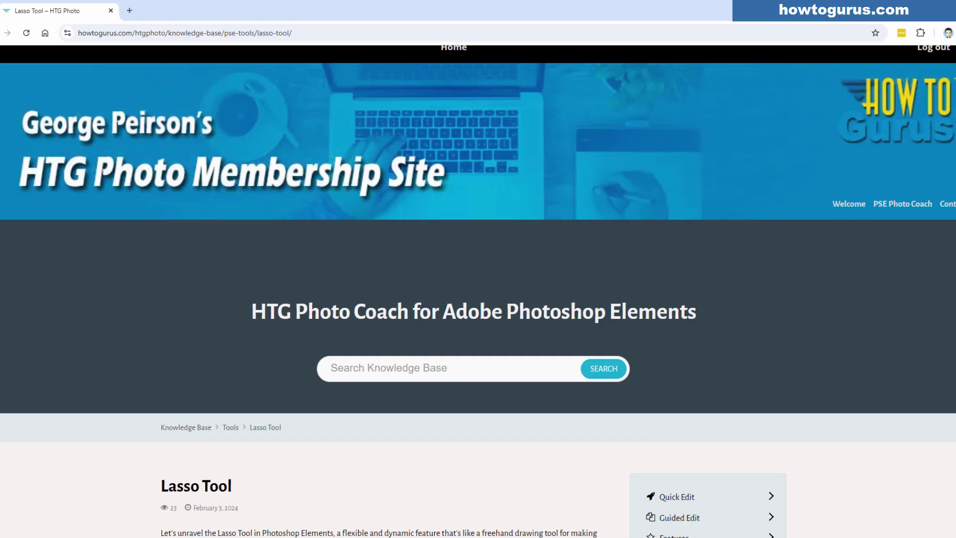
scroll(478, 269, "down", 7)
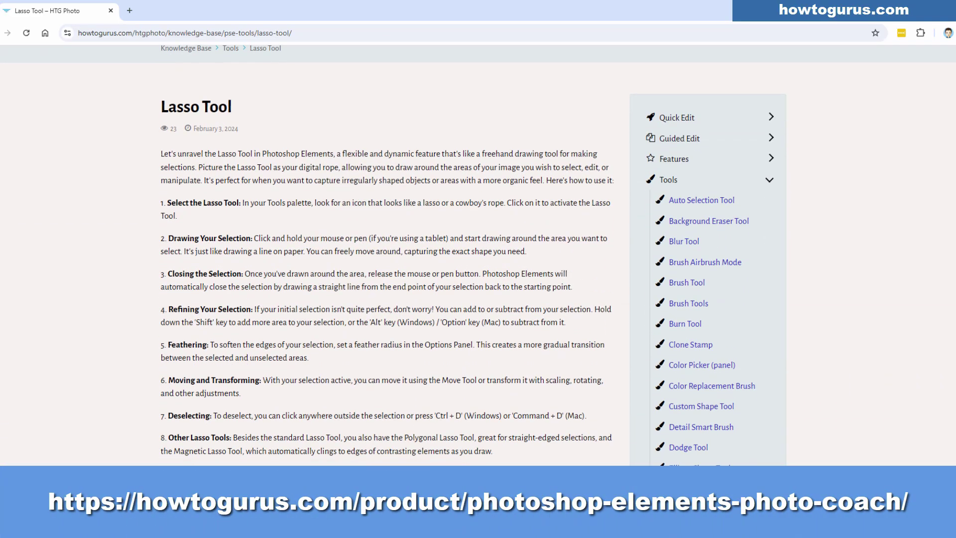
scroll(211, 293, "up", 1)
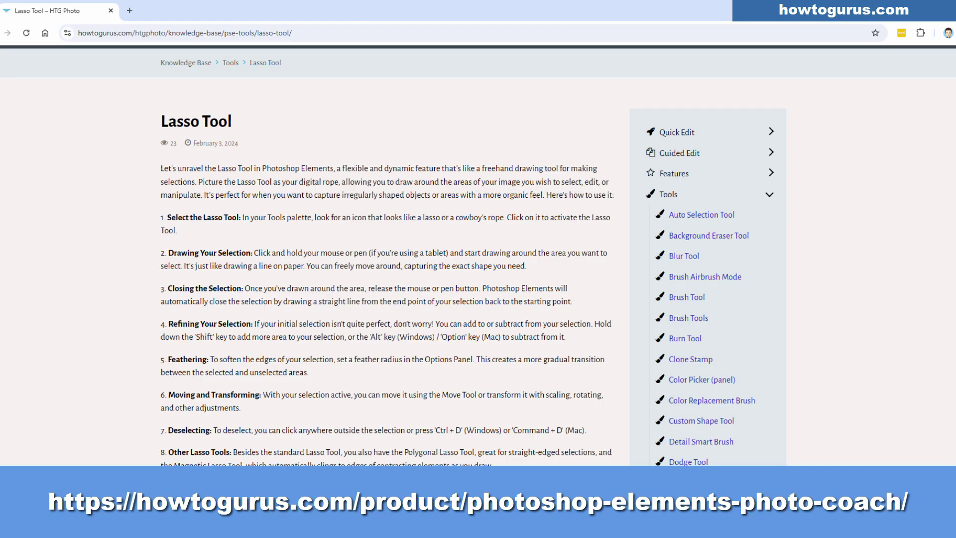
scroll(478, 255, "down", 10)
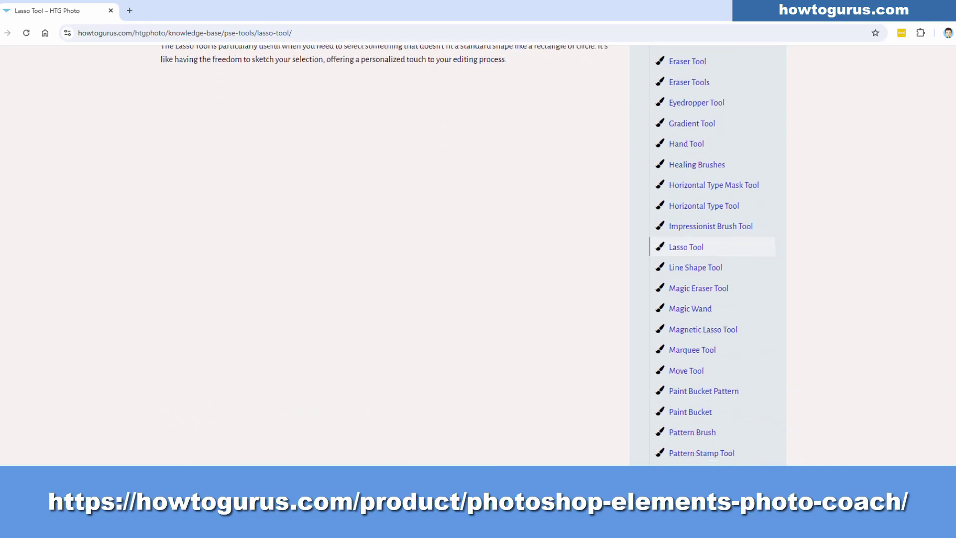
scroll(871, 320, "down", 1)
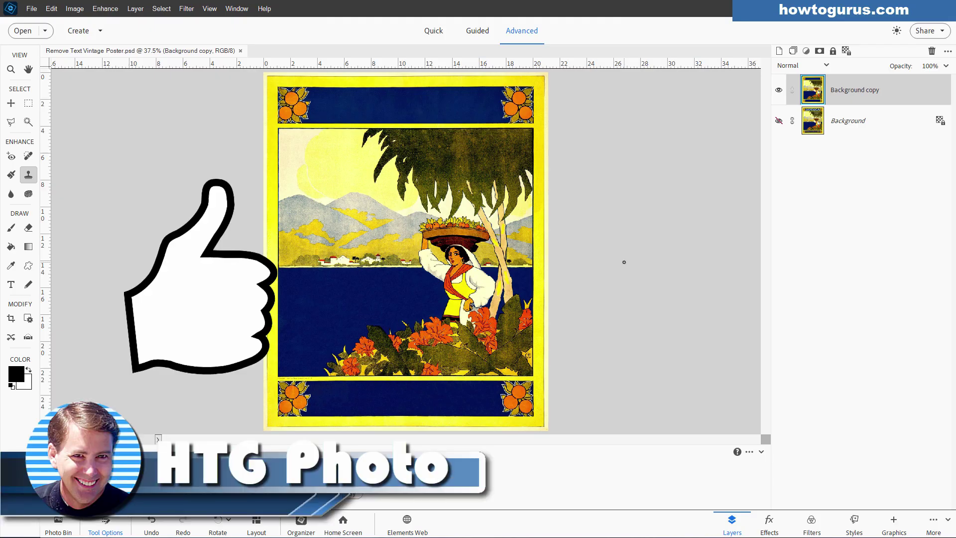